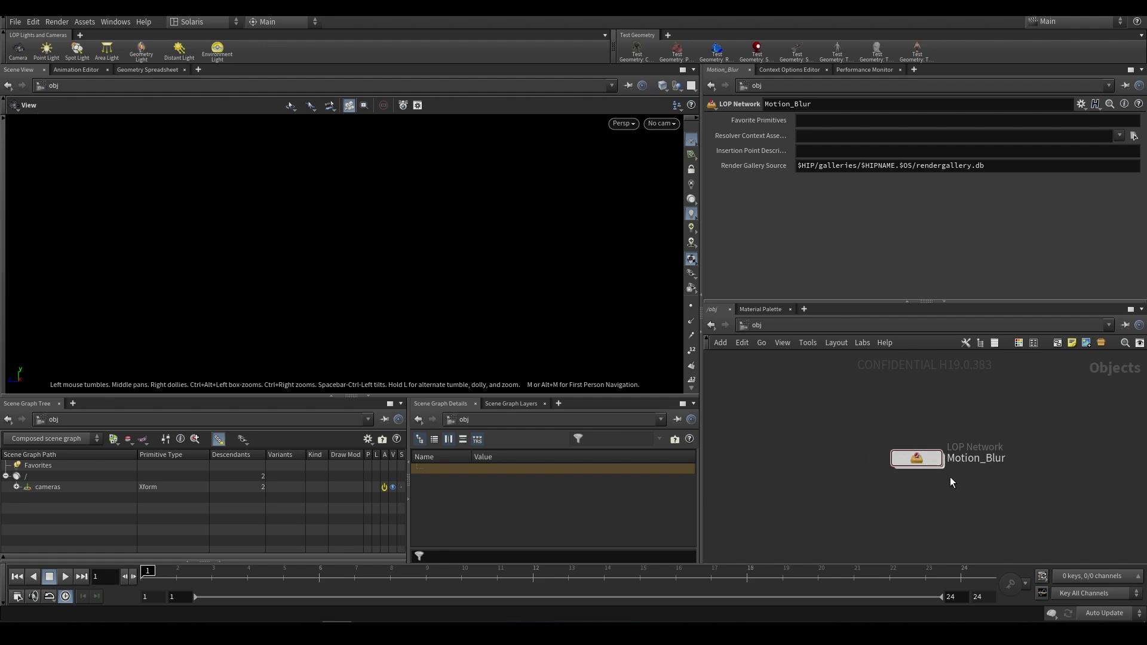
Open the Motion_Blur LOP network and display the reference1 node to view the chessboard and pieces.
double_click(917, 458)
scroll(814, 408, "down", 2)
middle_click_drag(814, 408, 843, 483)
scroll(837, 447, "down", 1)
scroll(831, 431, "down", 2)
middle_click_drag(832, 432, 837, 468)
scroll(817, 394, "up", 7)
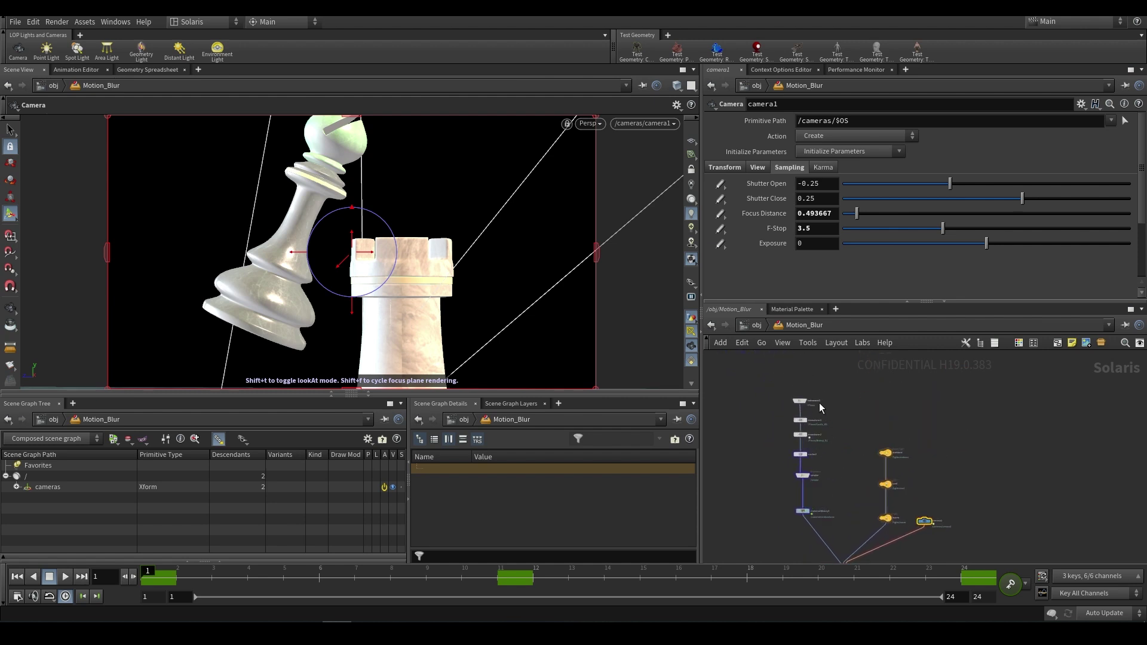
left_click(790, 418)
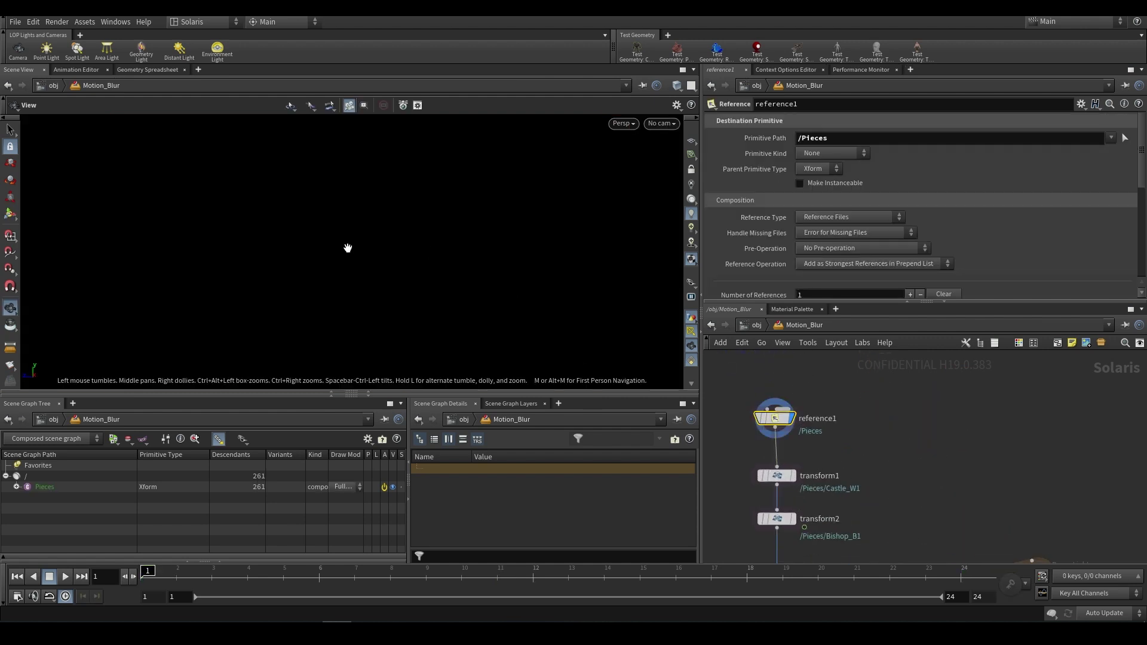
left_click_drag(443, 296, 437, 234)
Display and select the transform1 node that positions the Castle_W1 rook.
scroll(422, 235, "up", 5)
middle_click_drag(864, 489, 869, 440)
scroll(868, 441, "down", 2)
left_click(808, 427)
left_click(792, 427)
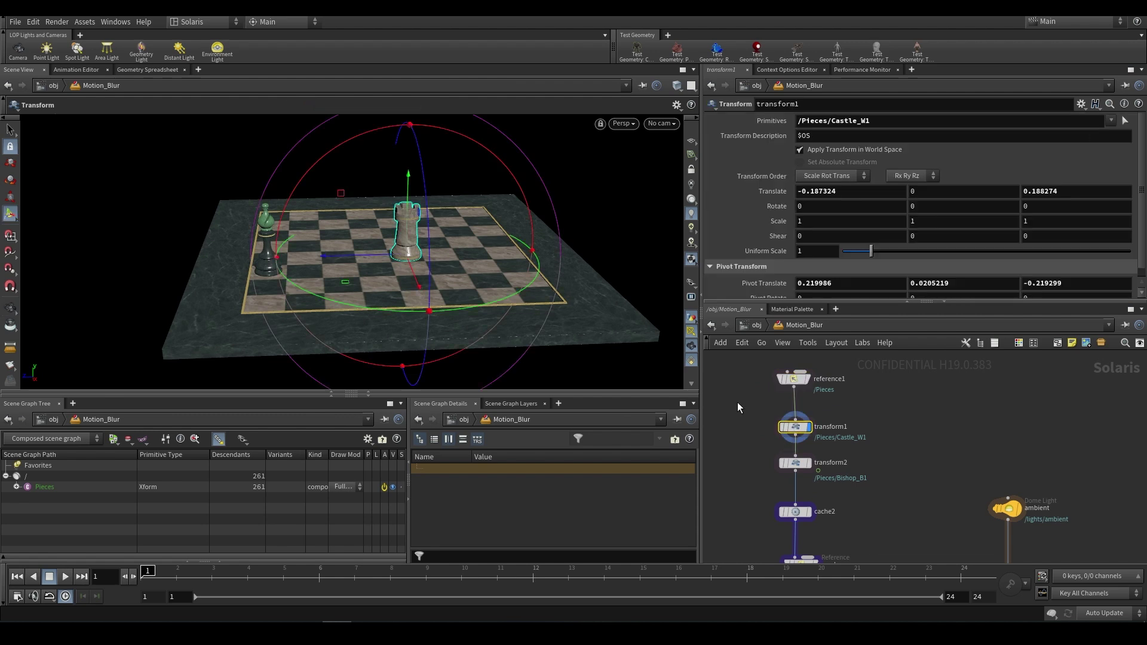
left_click_drag(455, 309, 448, 309)
key("ctrl+z")
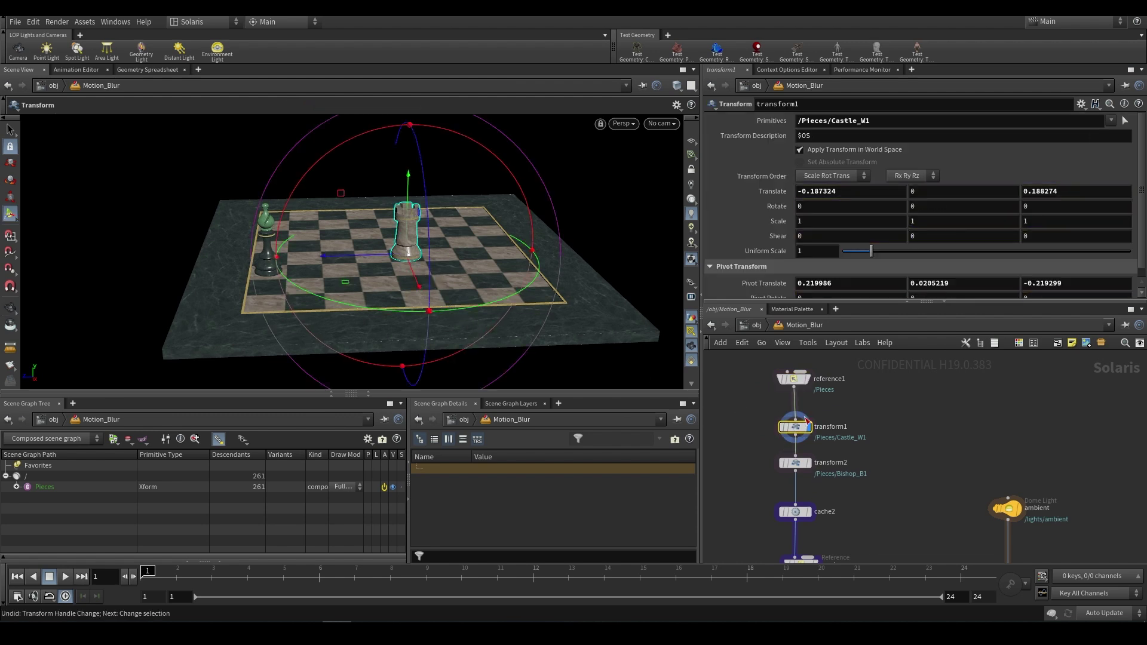
Display the transform2 node and scrub the timeline to review the bishop's keyframed movement up close.
left_click(795, 463)
key("Escape")
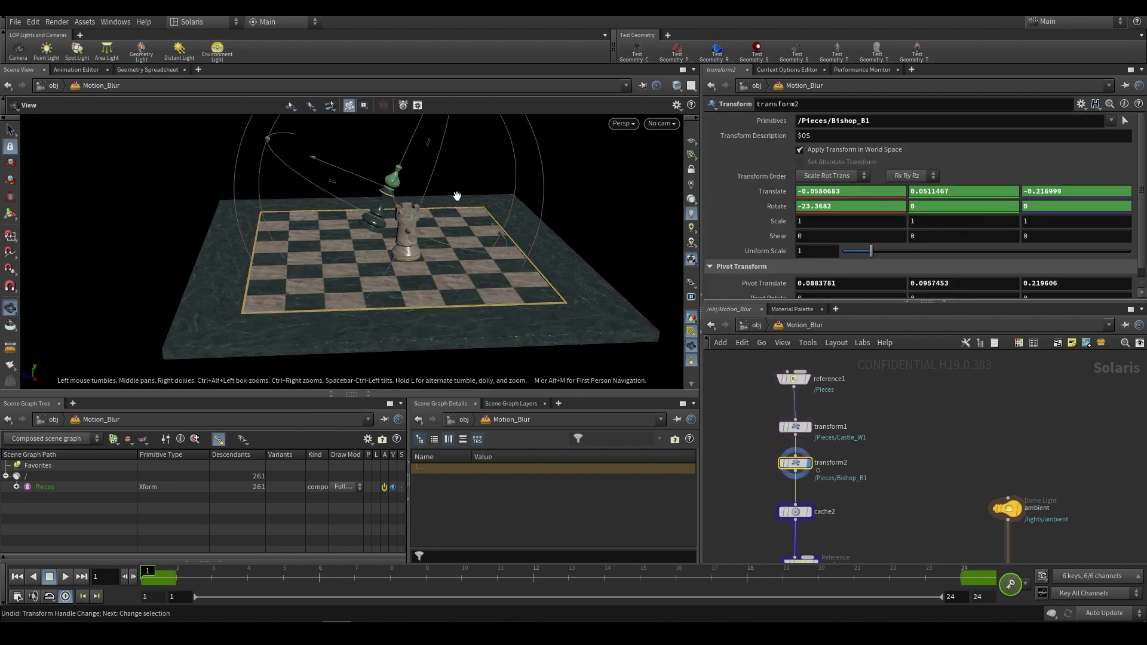
left_click_drag(458, 196, 436, 185)
right_click_drag(435, 185, 382, 220)
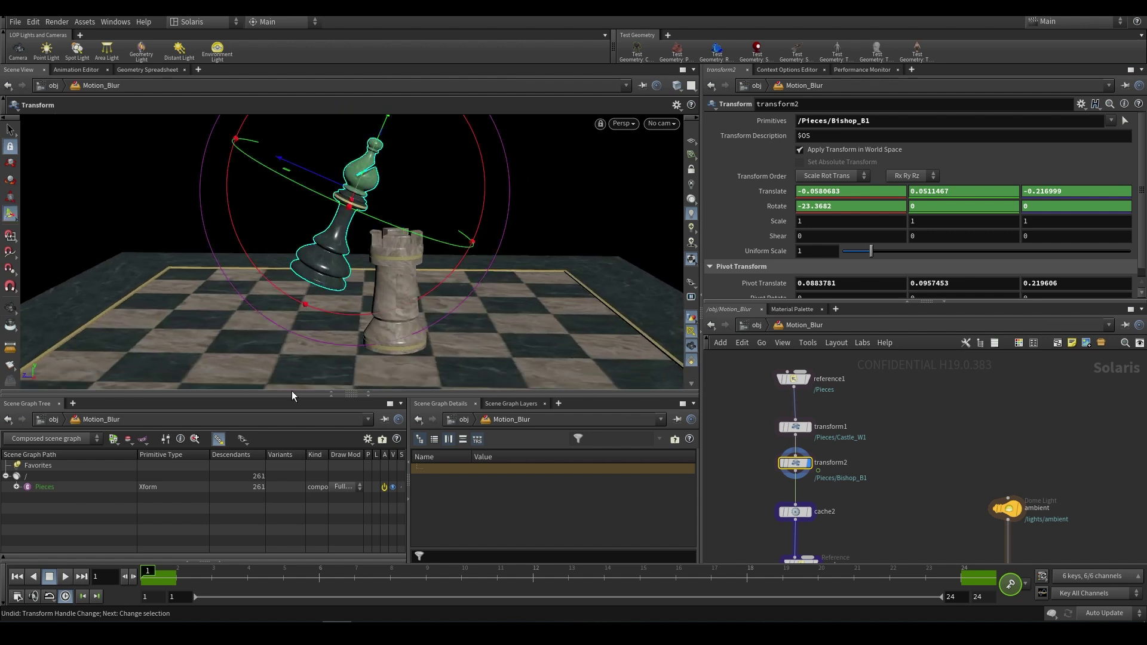
left_click_drag(163, 575, 847, 545)
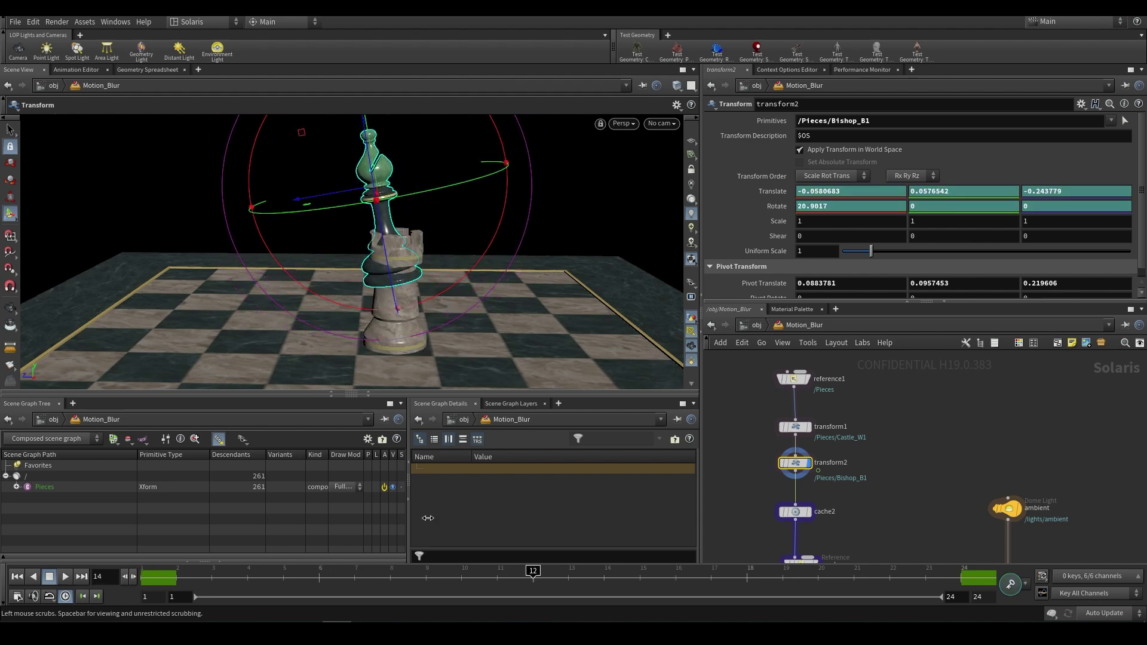
Display the smoke reference node and scrub through the frames to frame 19 to review the smoke volume.
scroll(828, 486, "down", 2)
middle_click_drag(830, 523, 838, 473)
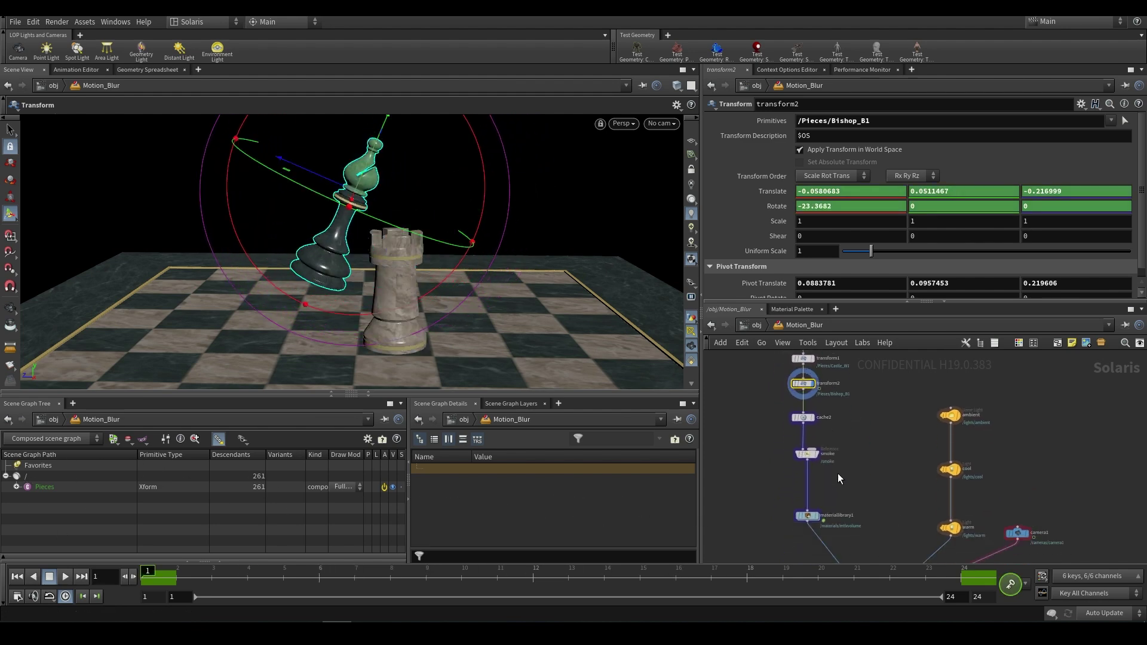
scroll(819, 453, "up", 3)
left_click(815, 455)
left_click(802, 459)
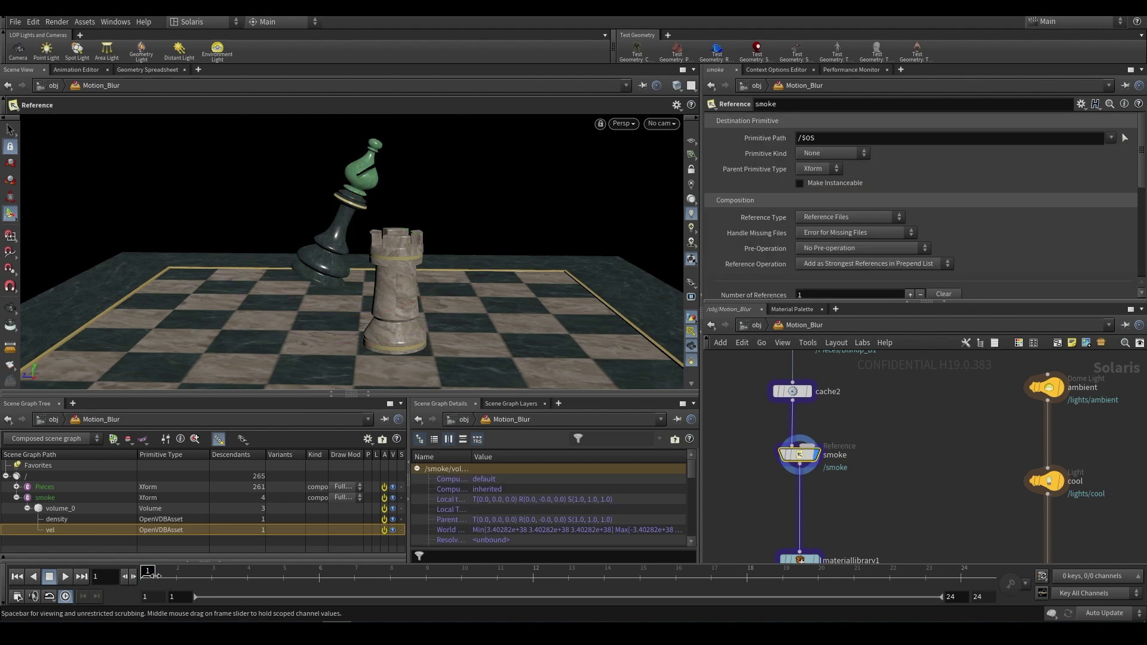
left_click(534, 574)
left_click(585, 586)
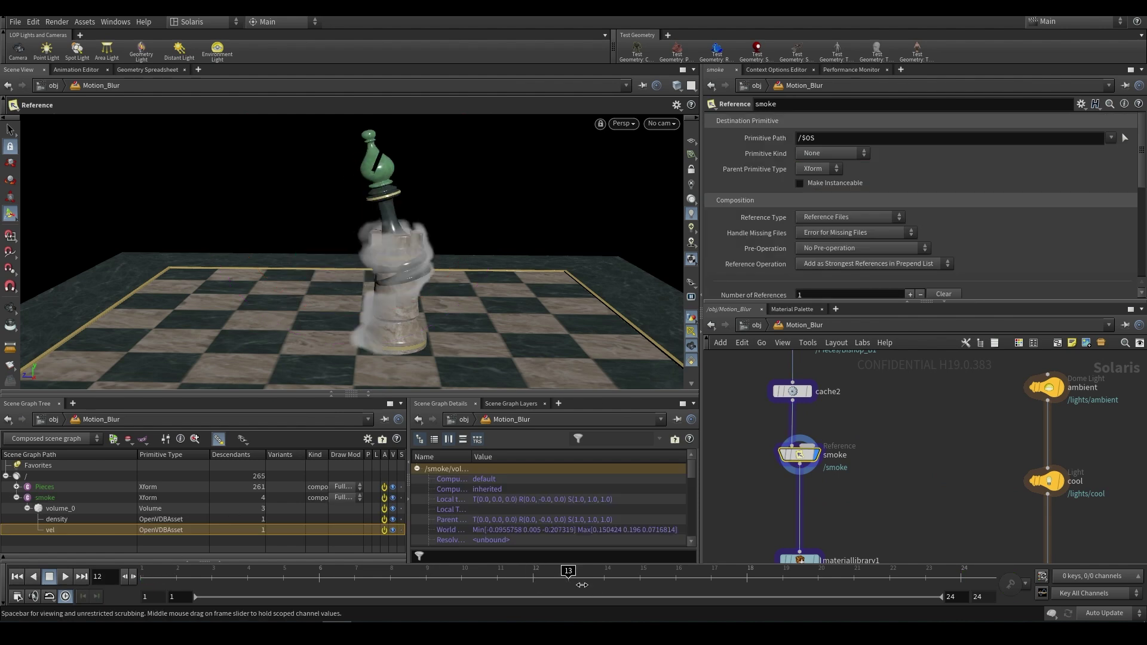
left_click_drag(656, 586, 830, 590)
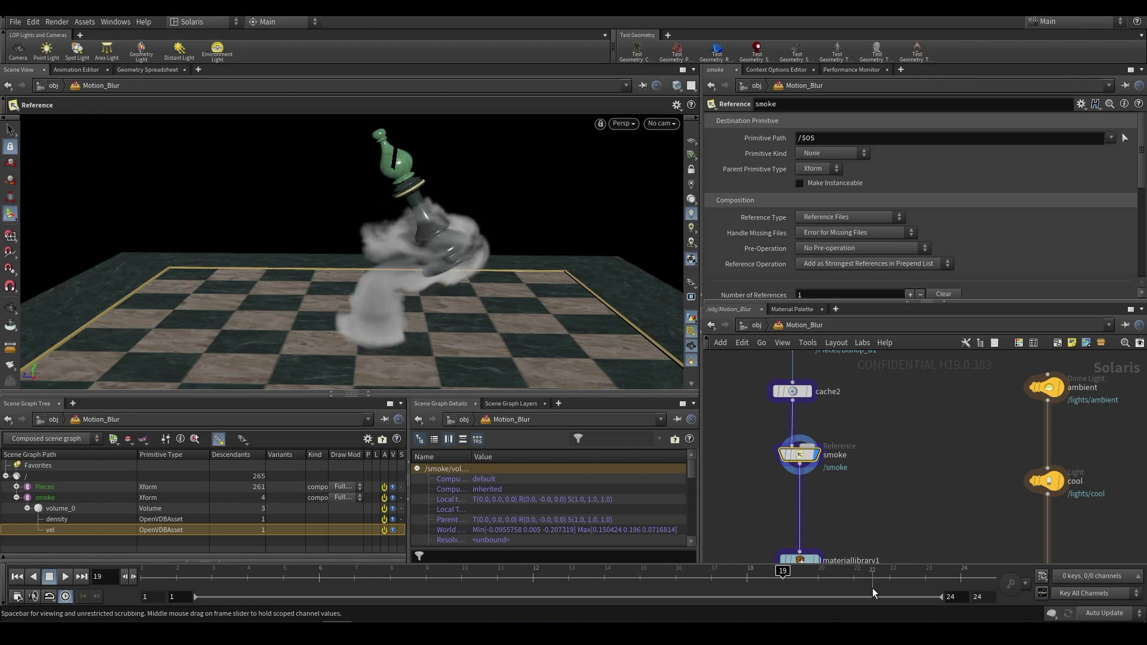
Display the materiallibrary1 node to inspect the material assigned to the smoke volume.
left_click_drag(525, 310, 456, 230, "alt")
middle_click_drag(870, 489, 771, 406)
left_click(774, 404)
Display the karma_final node and look through /cameras/camera1 in the viewport.
middle_click_drag(832, 382, 824, 487)
middle_click_drag(902, 547, 904, 451)
middle_click_drag(843, 512, 855, 474)
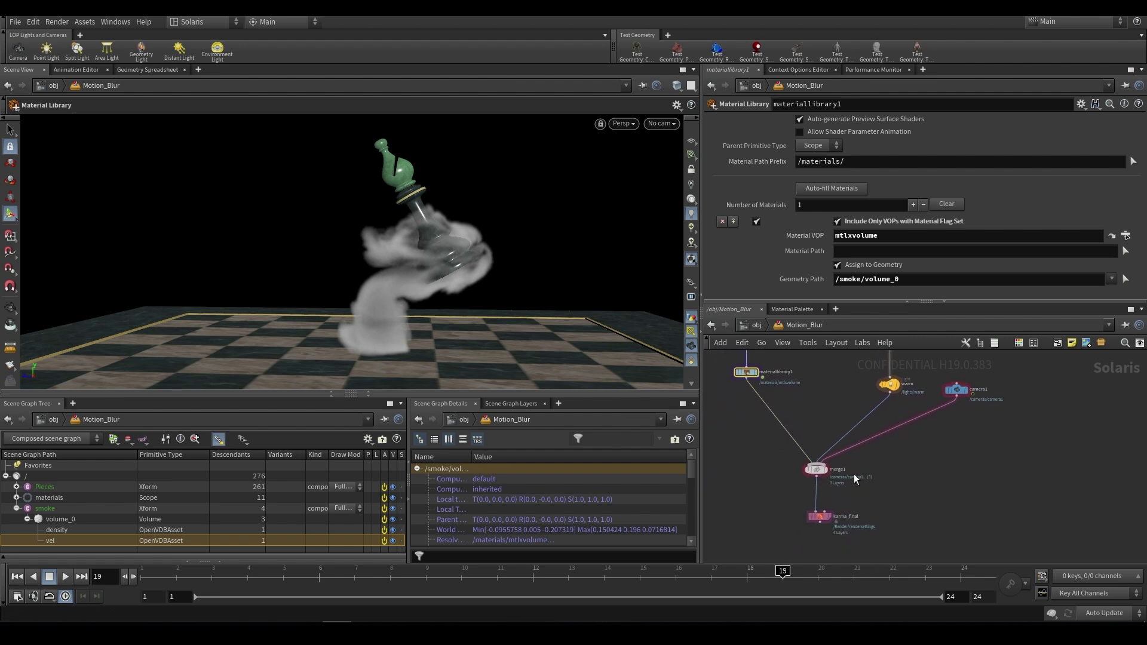
scroll(850, 476, "up", 2)
left_click(820, 470)
left_click(810, 525)
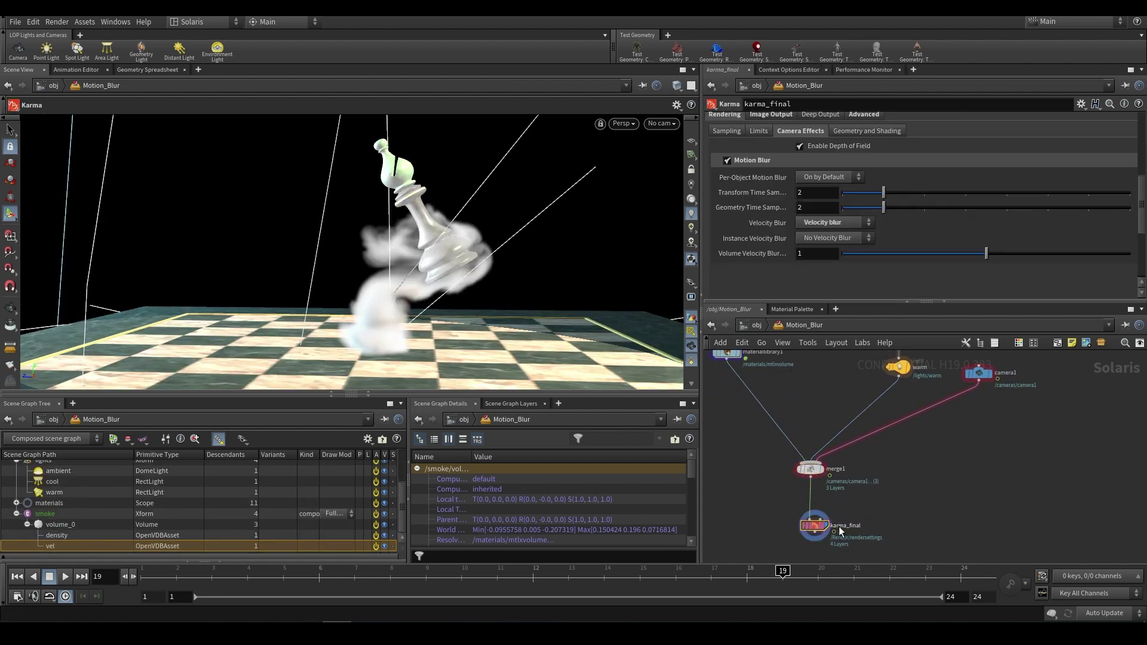
left_click(662, 125)
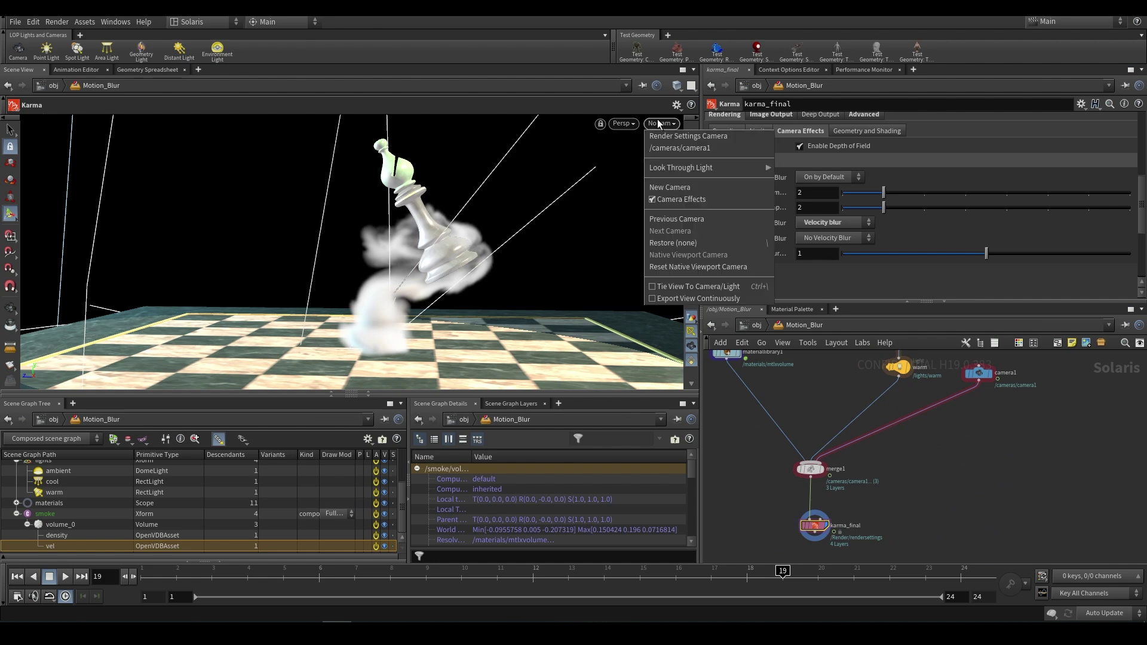
left_click(689, 152)
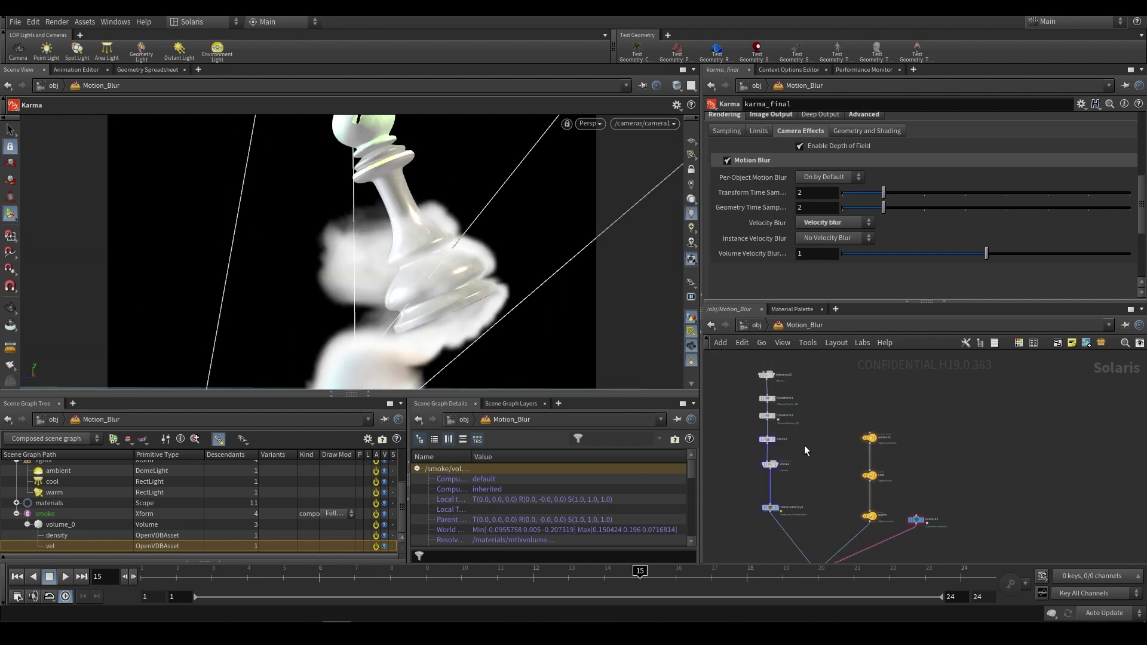
Move the timeline to frame 4.
left_click(247, 579)
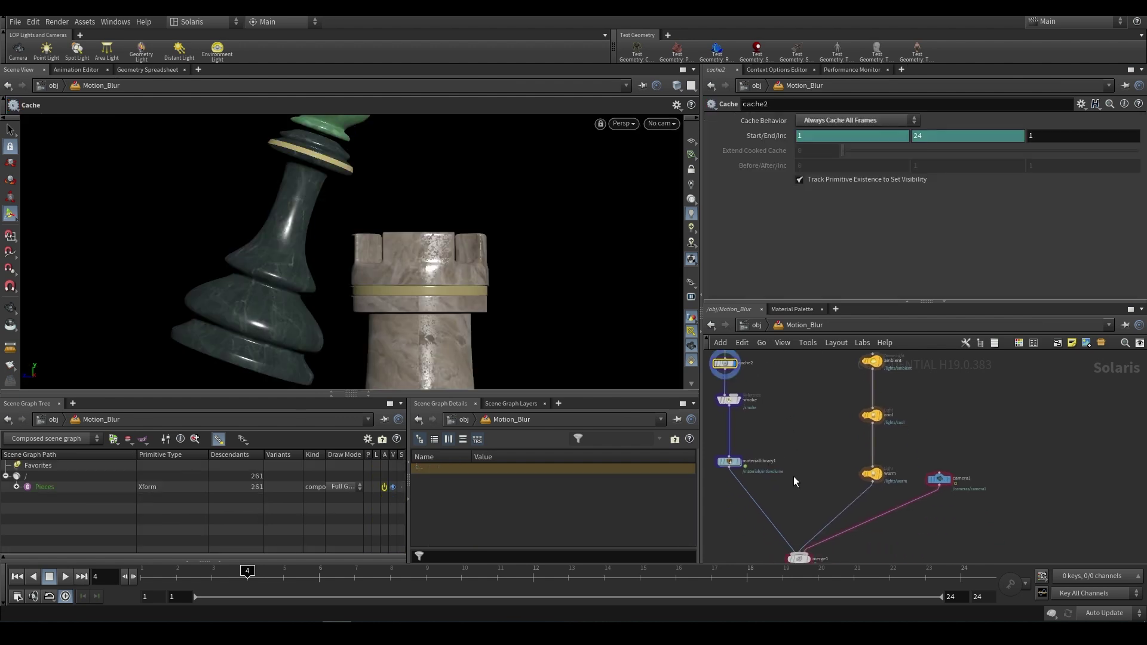
middle_click_drag(799, 473, 786, 407)
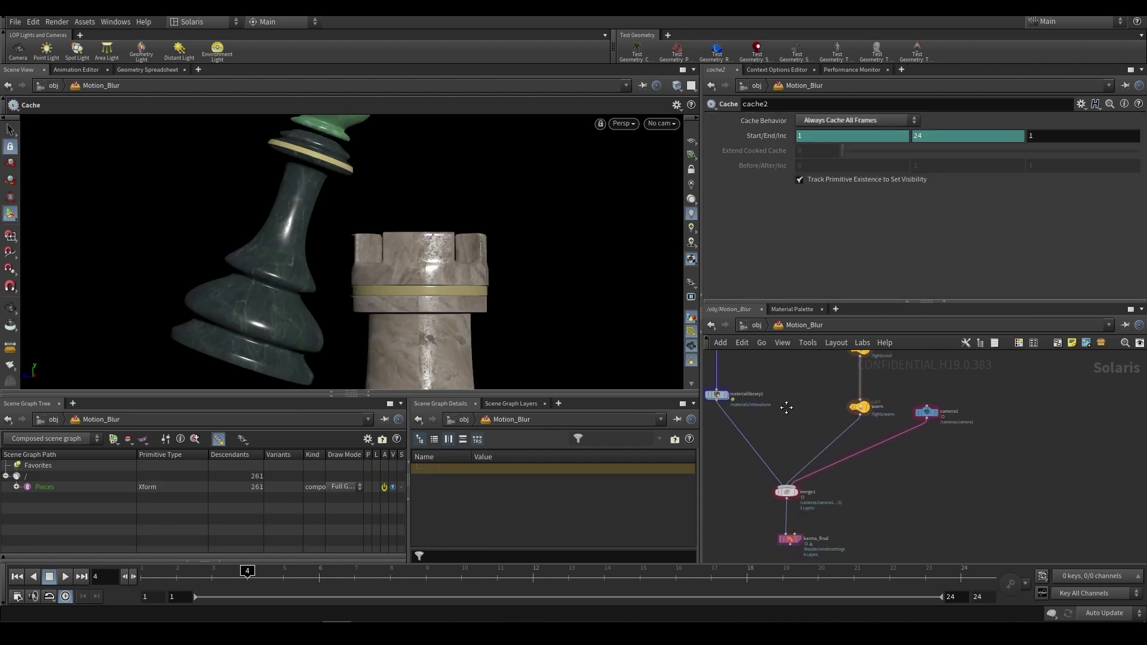
scroll(787, 408, "down", 2)
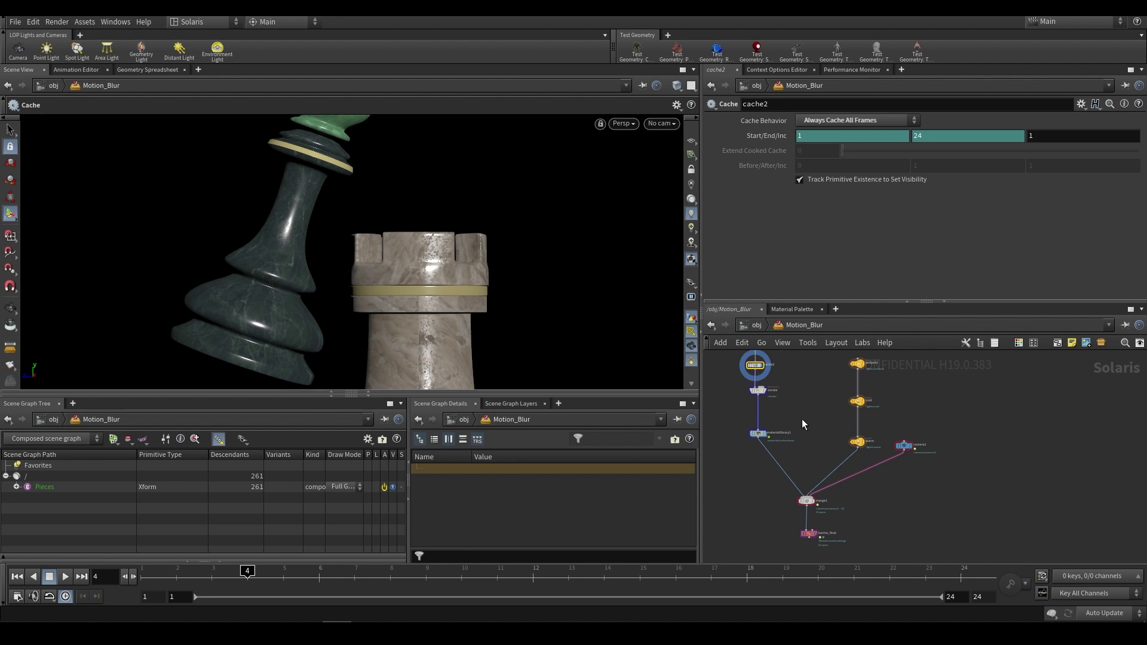
Display the reference1 node and bring the whole chessboard with its original piece positions into view.
middle_click_drag(797, 406, 812, 519)
scroll(805, 468, "up", 4)
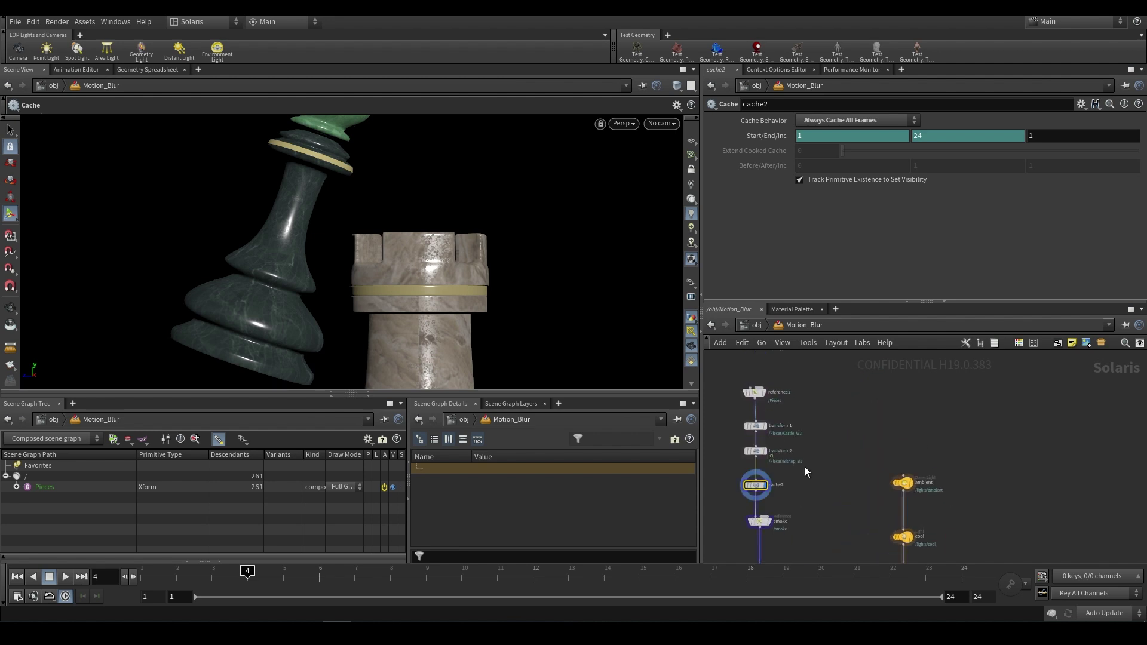
left_click(767, 361)
left_click(754, 360)
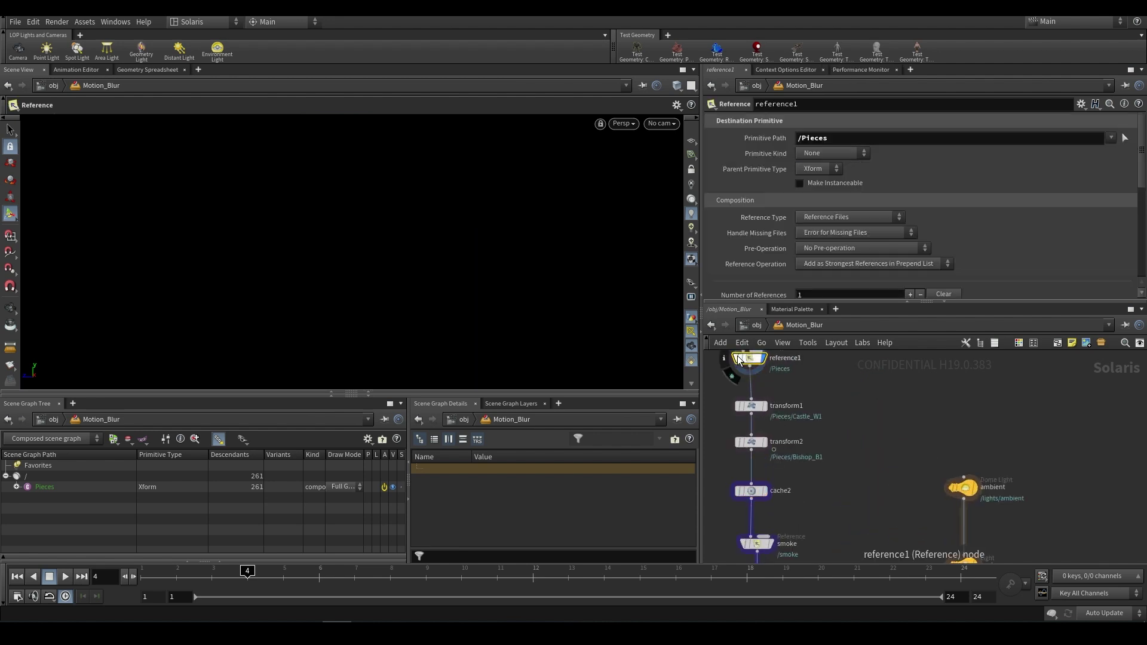
left_click(11, 307)
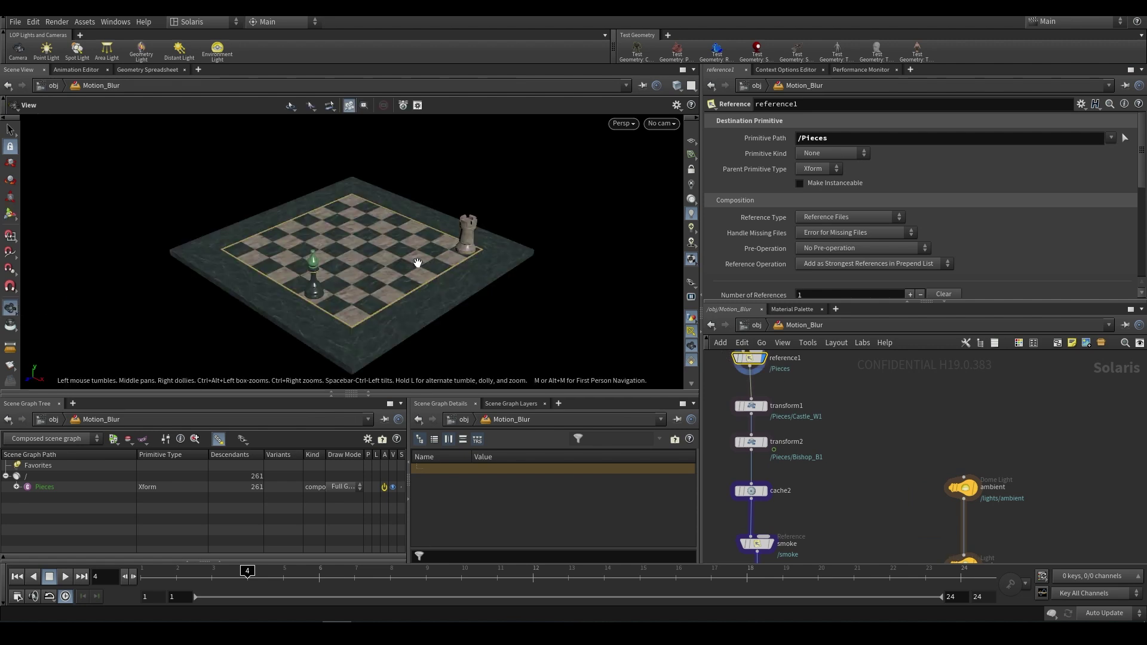
left_click_drag(402, 275, 379, 233)
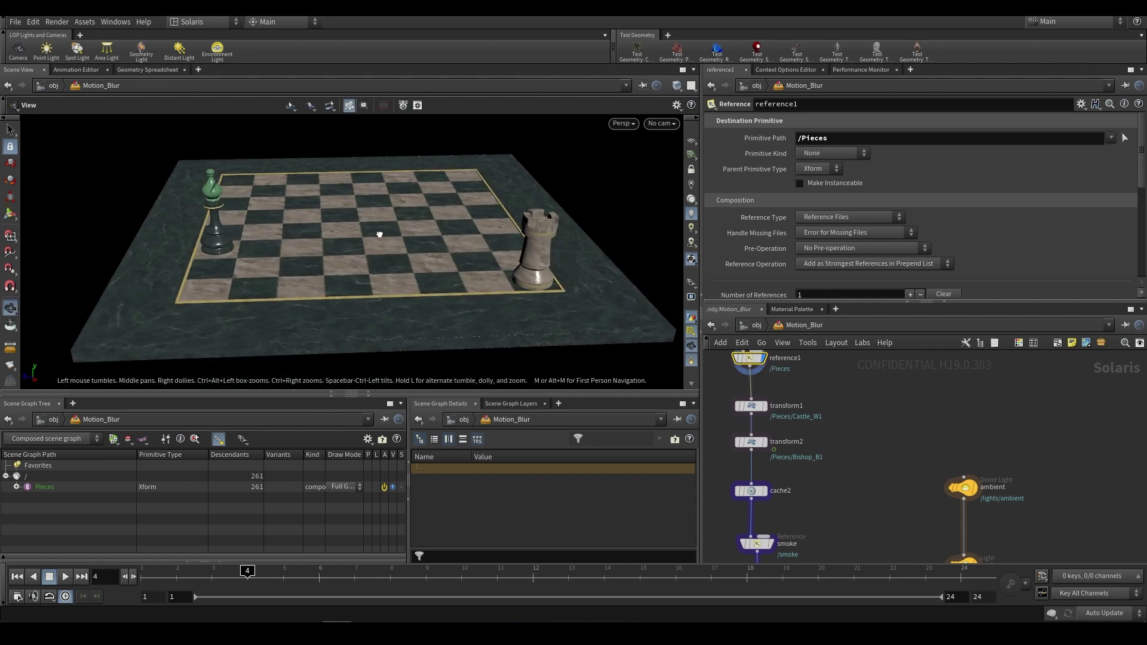
Display transform1 and transform2 in turn to examine how the rook and the bishop are placed.
left_click(754, 406)
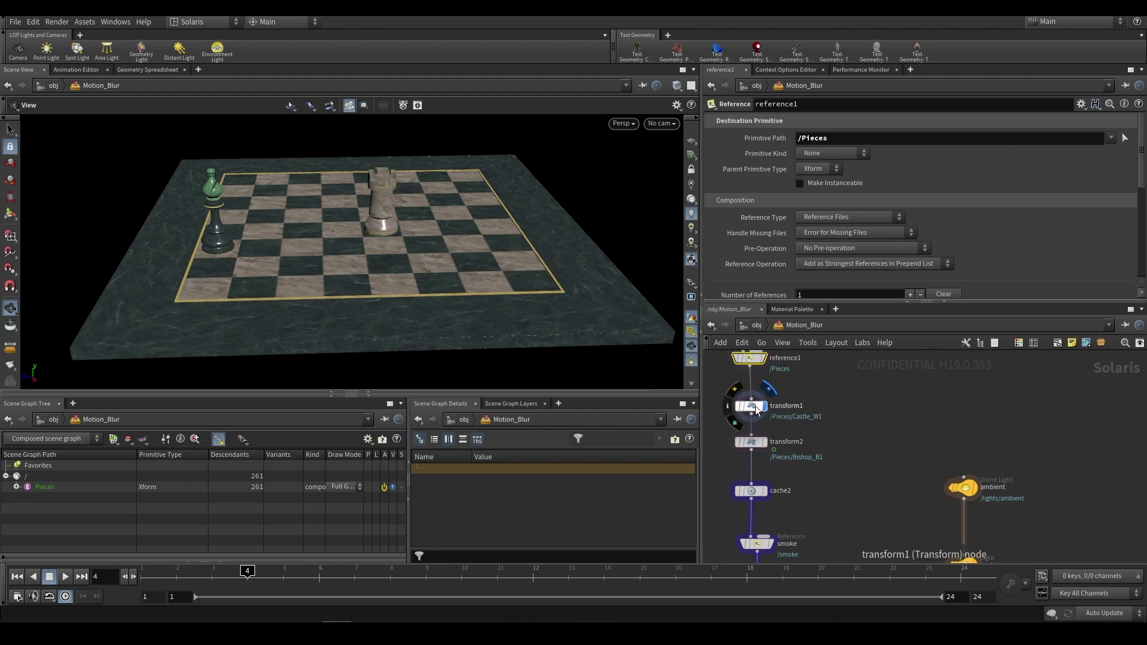
left_click(751, 443)
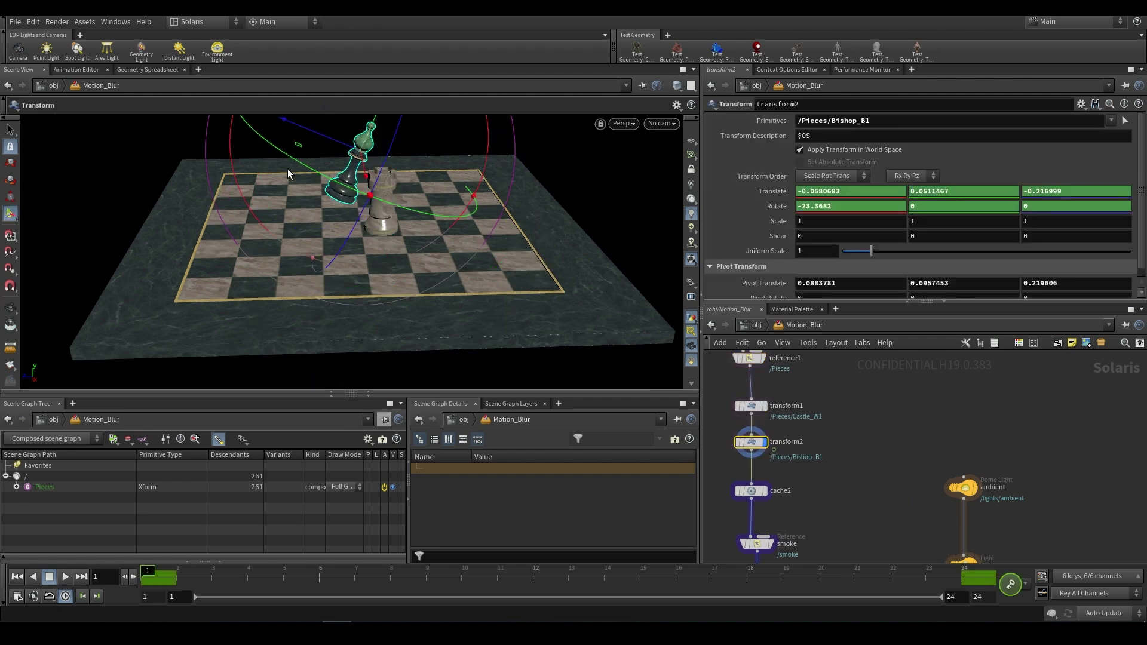
key("Escape")
left_click_drag(288, 169, 349, 226)
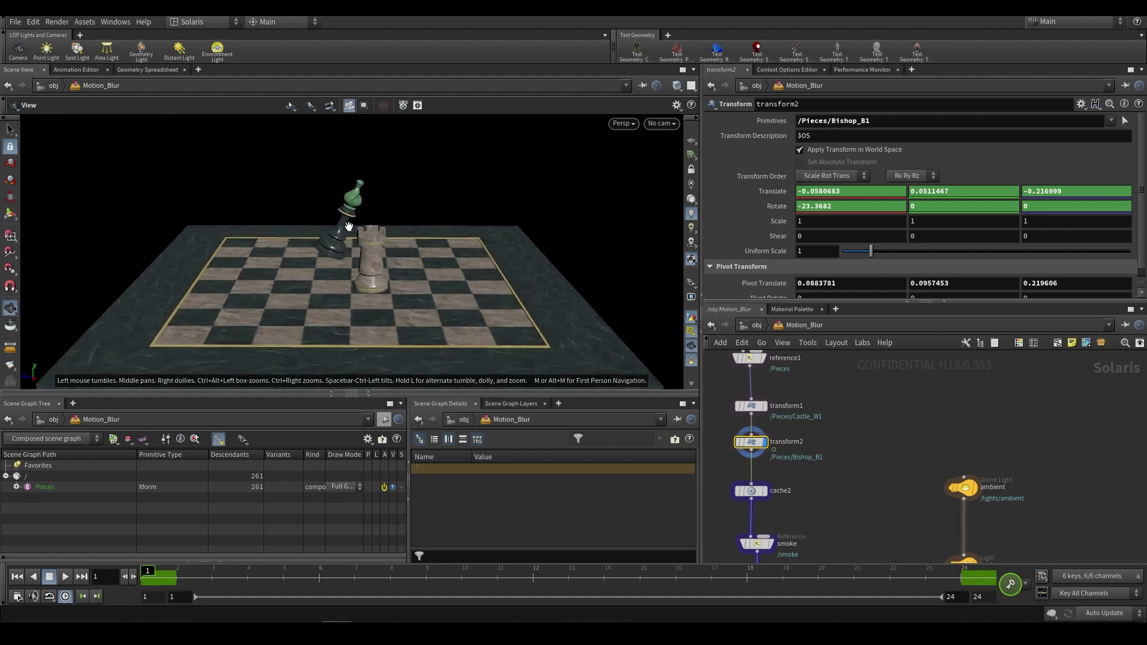
scroll(349, 226, "up", 3)
scroll(814, 440, "down", 2)
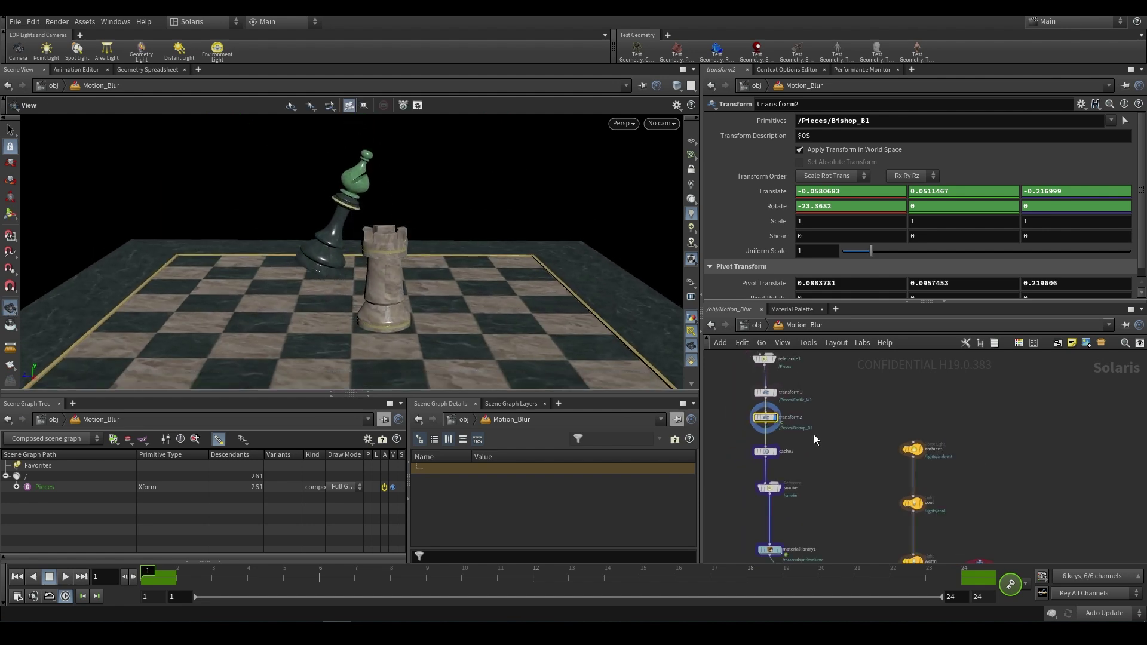
Delete the cache2 node between transform2 and the smoke reference.
scroll(777, 413, "up", 3)
mouse_move(743, 400)
left_mouse_down()
mouse_move(819, 404)
mouse_move(742, 400)
left_mouse_up()
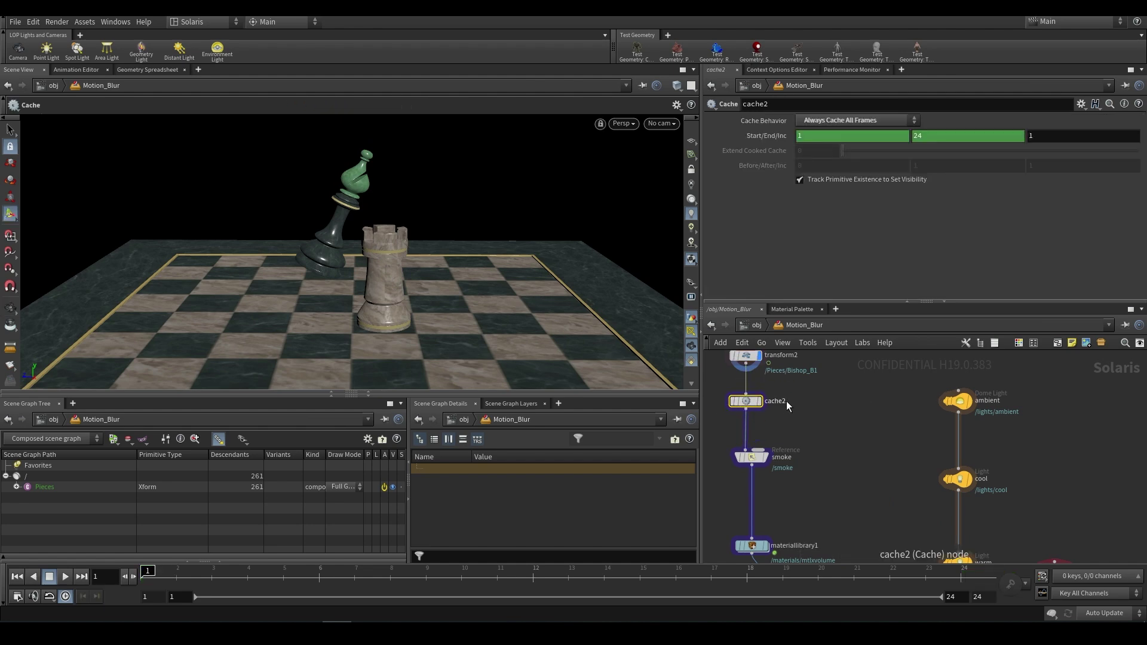
key("Delete")
Display the karma_final node and set the viewport to look through /cameras/camera1.
scroll(861, 496, "down", 2)
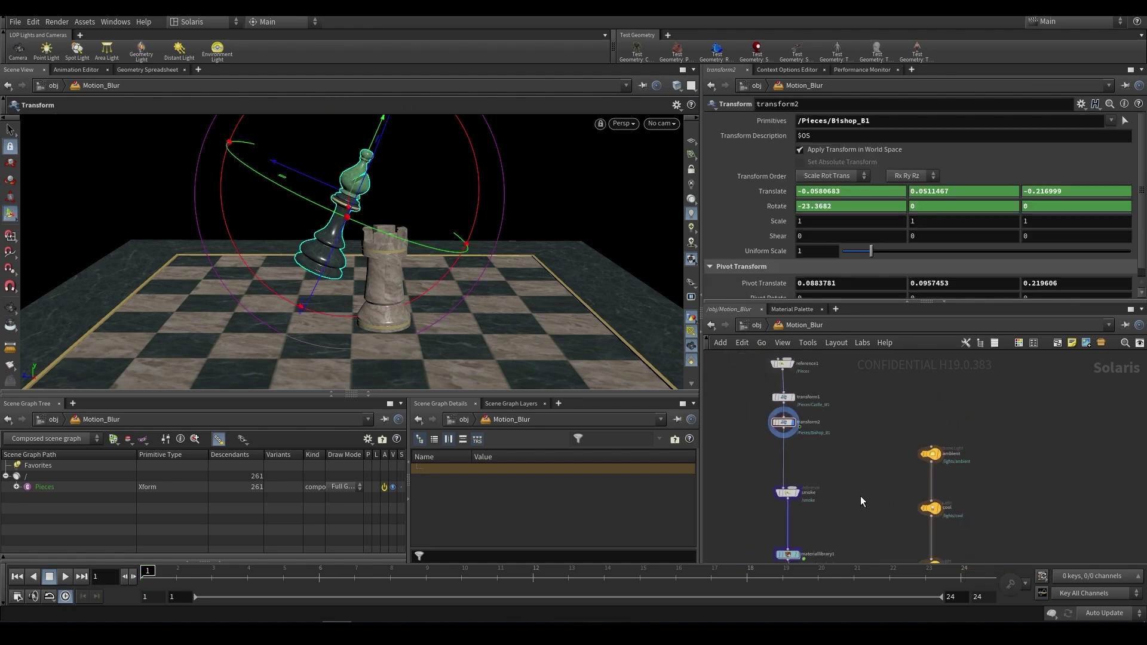
middle_click_drag(860, 553, 818, 413)
scroll(839, 467, "up", 2)
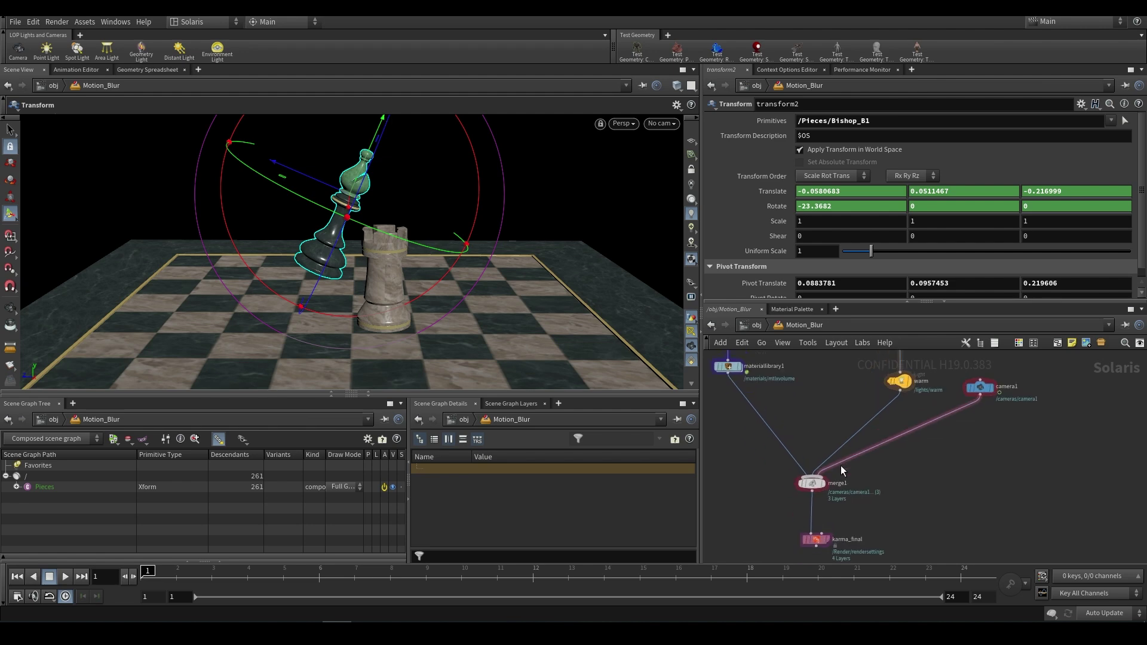
left_click(652, 125)
middle_click_drag(829, 528, 835, 492)
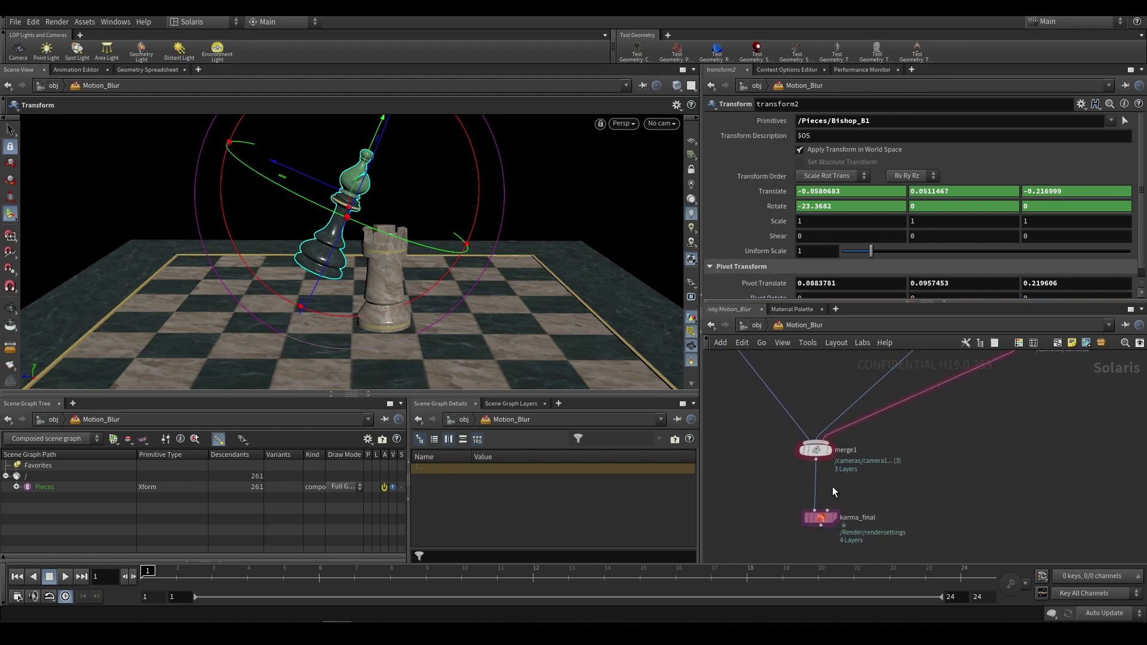
left_click(820, 517)
left_click(662, 123)
mouse_move(672, 172)
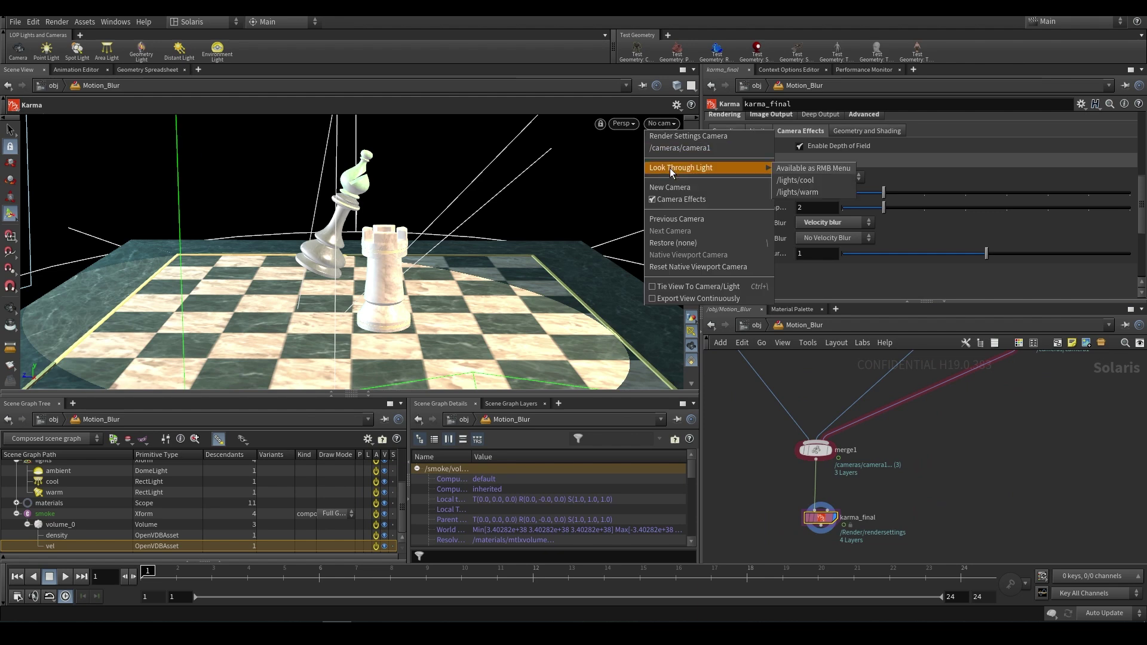
left_click(679, 148)
Go to frame 4 and switch the viewport renderer to Karma.
left_click_drag(211, 578, 249, 578)
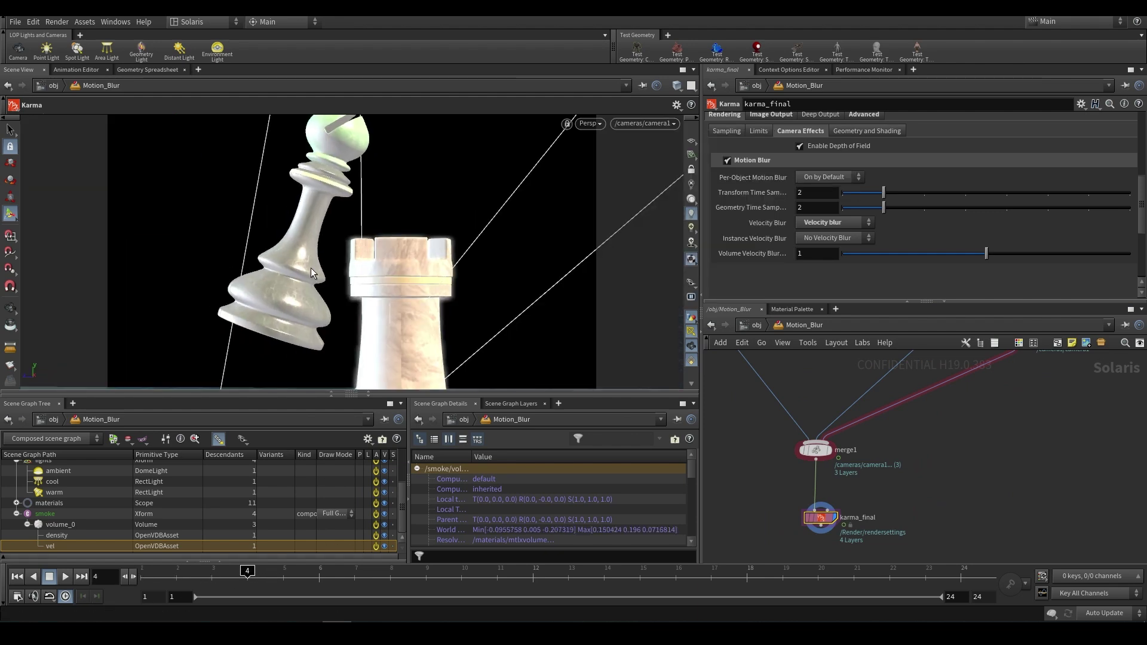
left_click(589, 123)
left_click(616, 174)
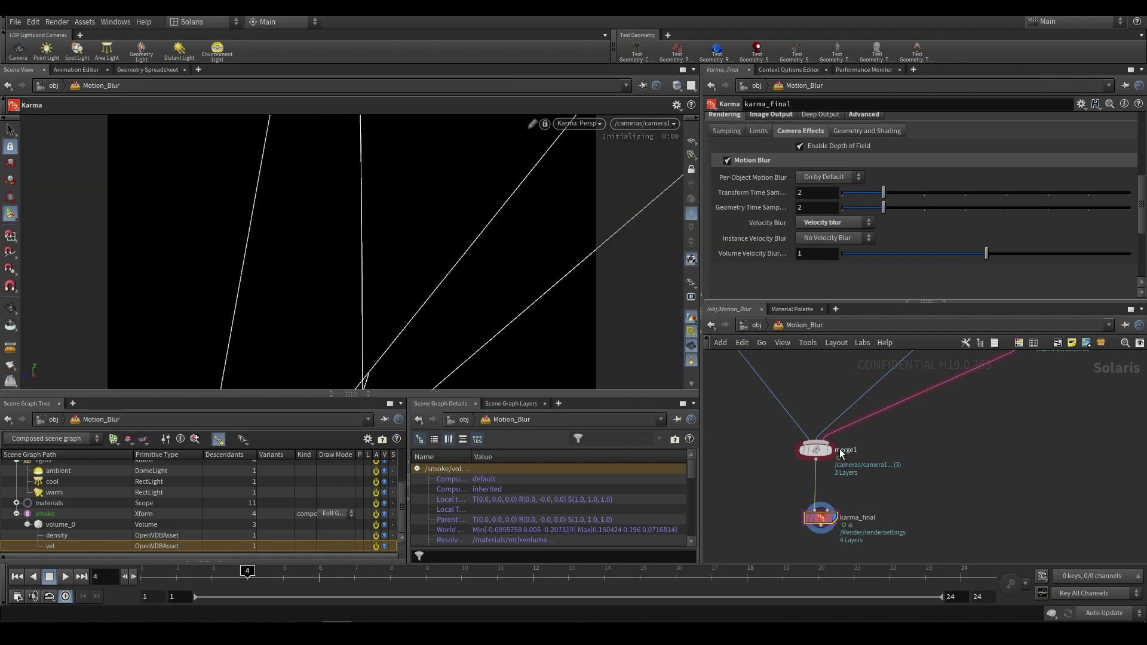
Bypass the smoke reference node so that only the chess pieces render.
scroll(809, 397, "down", 4)
middle_click_drag(809, 399, 835, 530)
scroll(791, 445, "up", 6)
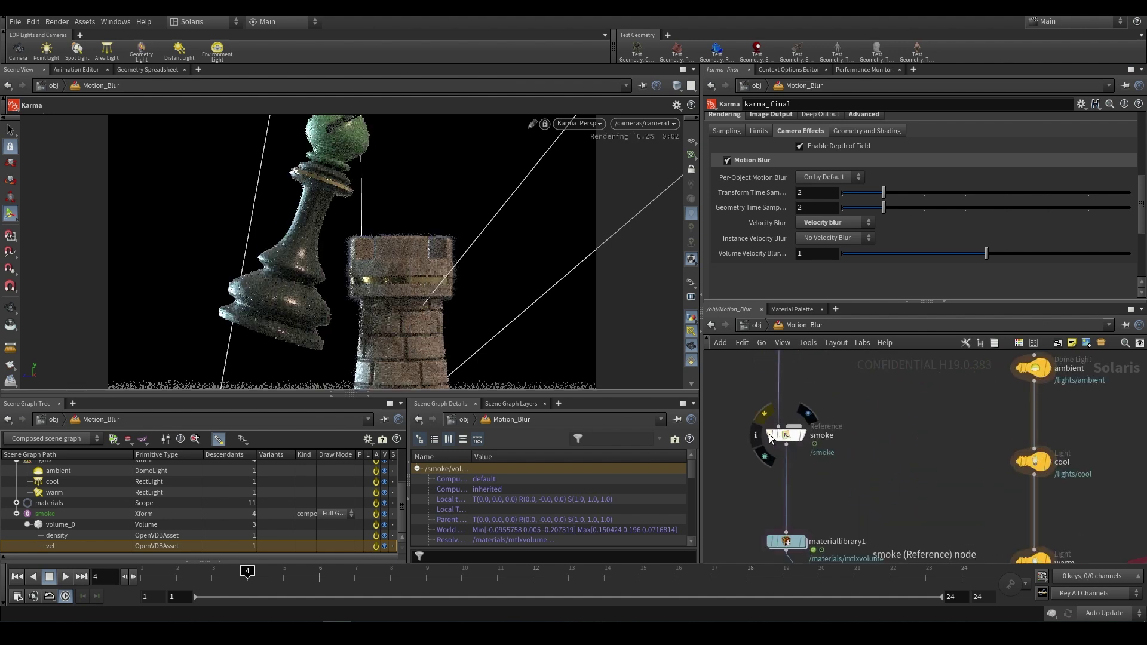
left_click(771, 438)
middle_click_drag(874, 483, 835, 409)
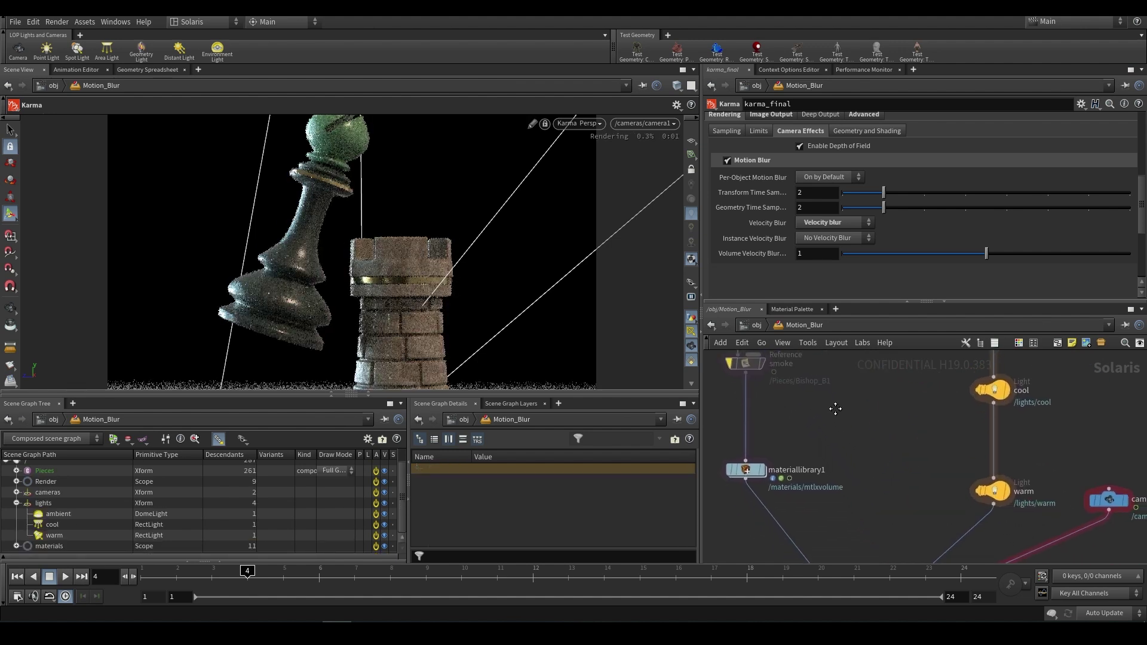
Insert a Cache node between transform2 and the smoke reference, and set its cache behavior to Always Cache All Frames.
scroll(873, 461, "down", 2)
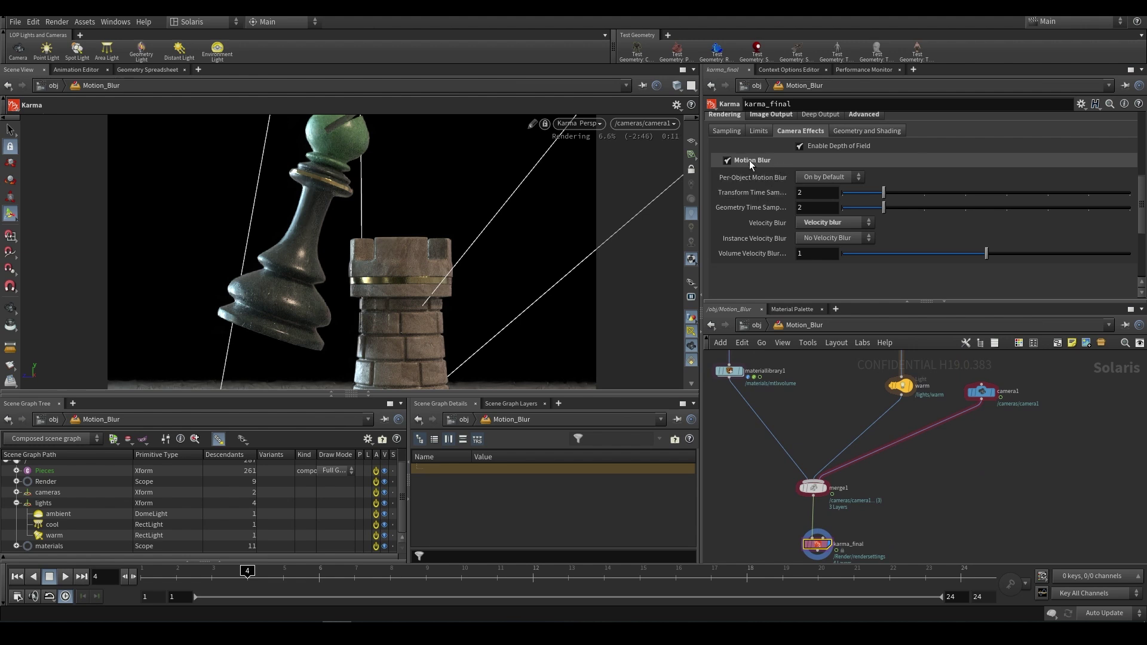
middle_click_drag(851, 467, 839, 414)
scroll(803, 485, "up", 2)
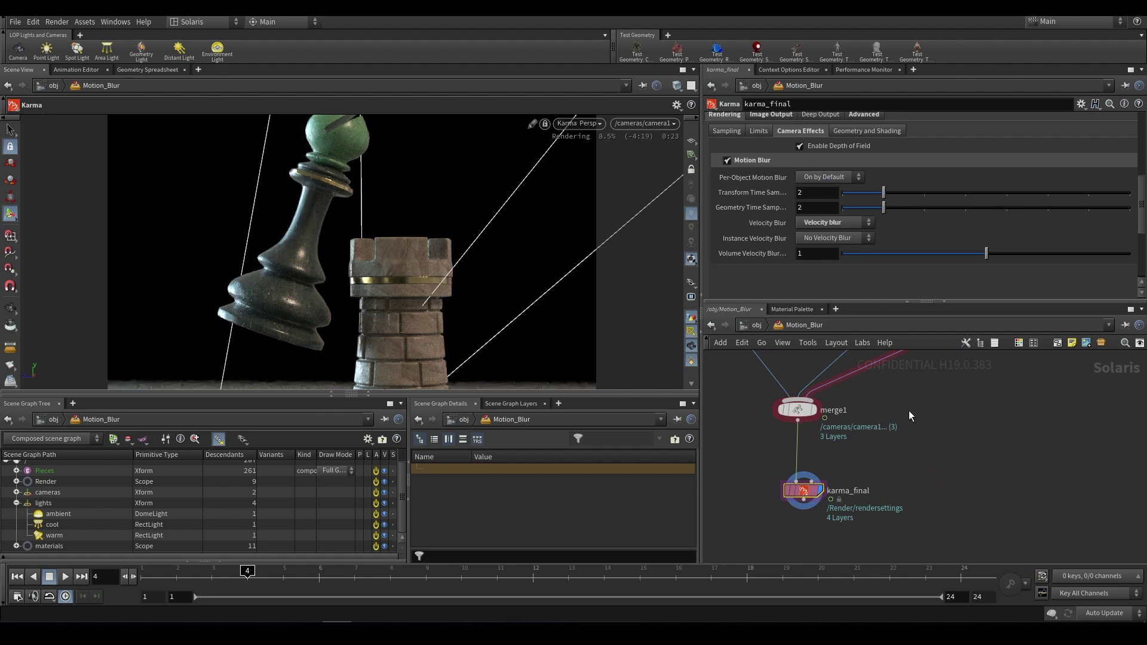
middle_click_drag(849, 402, 879, 504)
scroll(871, 505, "down", 3)
middle_click_drag(807, 354, 836, 442)
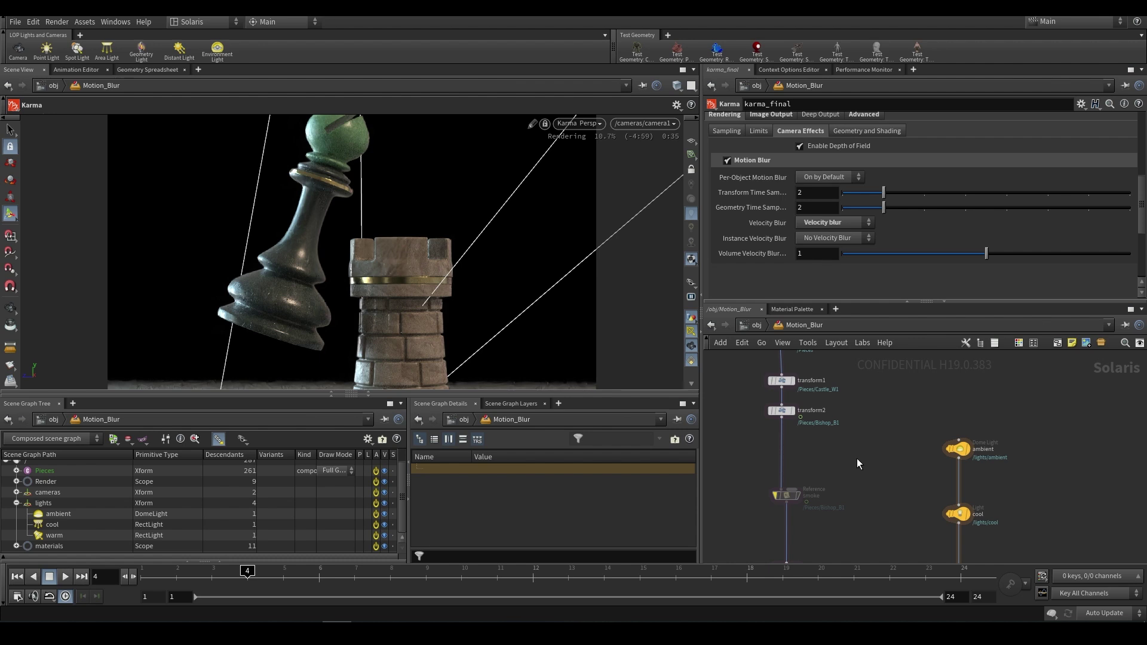
key("Tab")
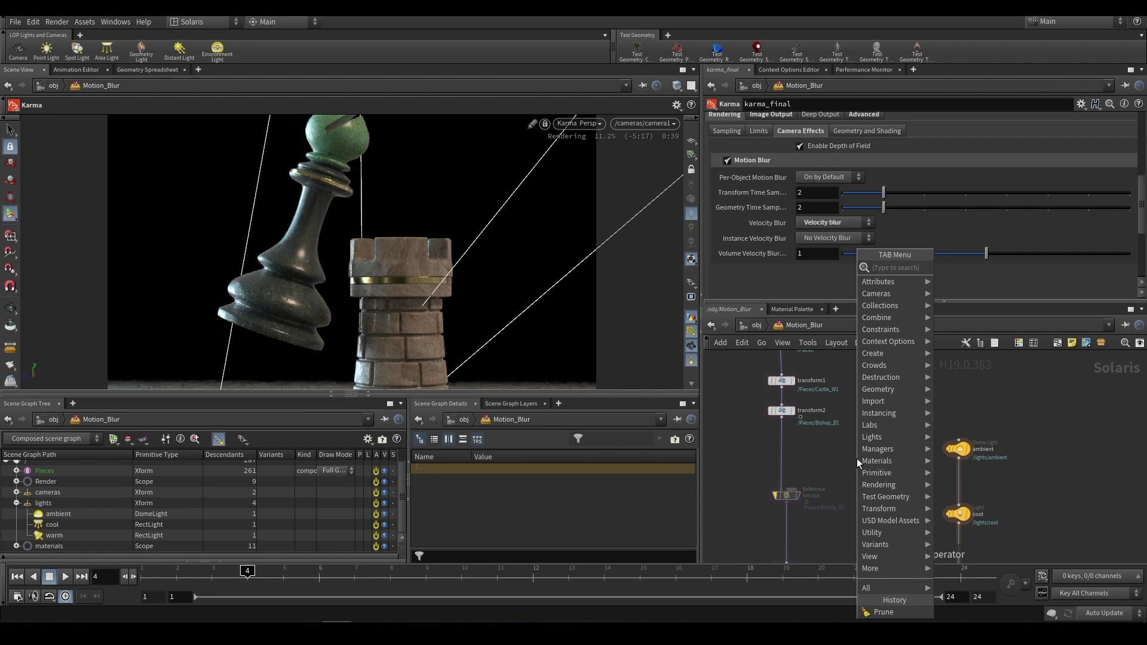
type("cac")
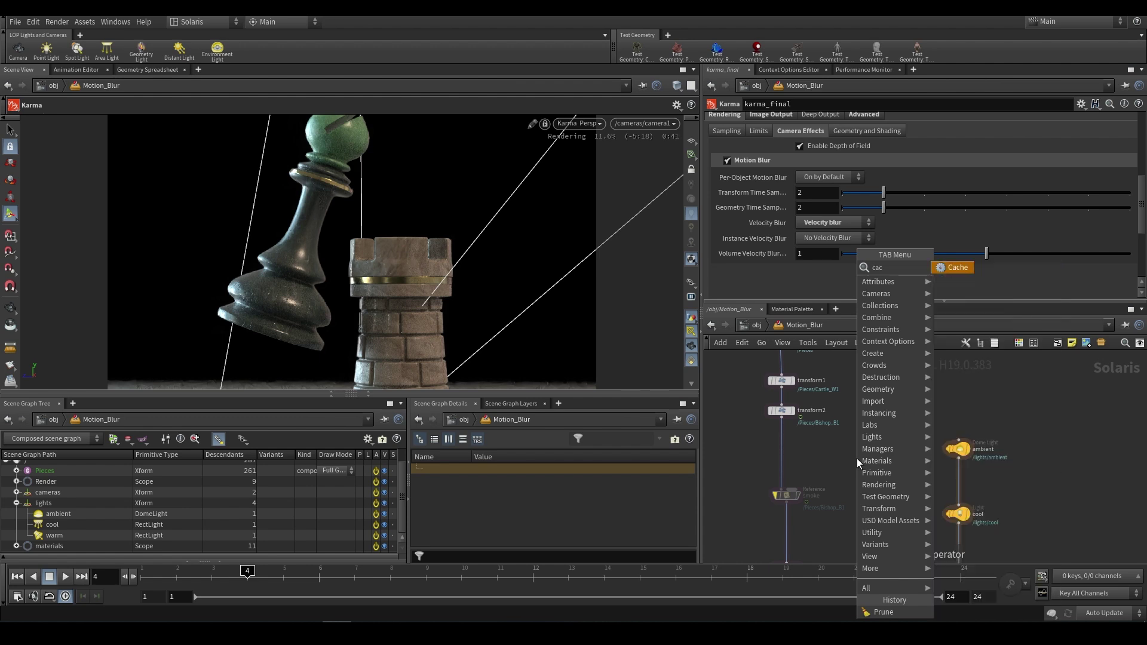
key("Return")
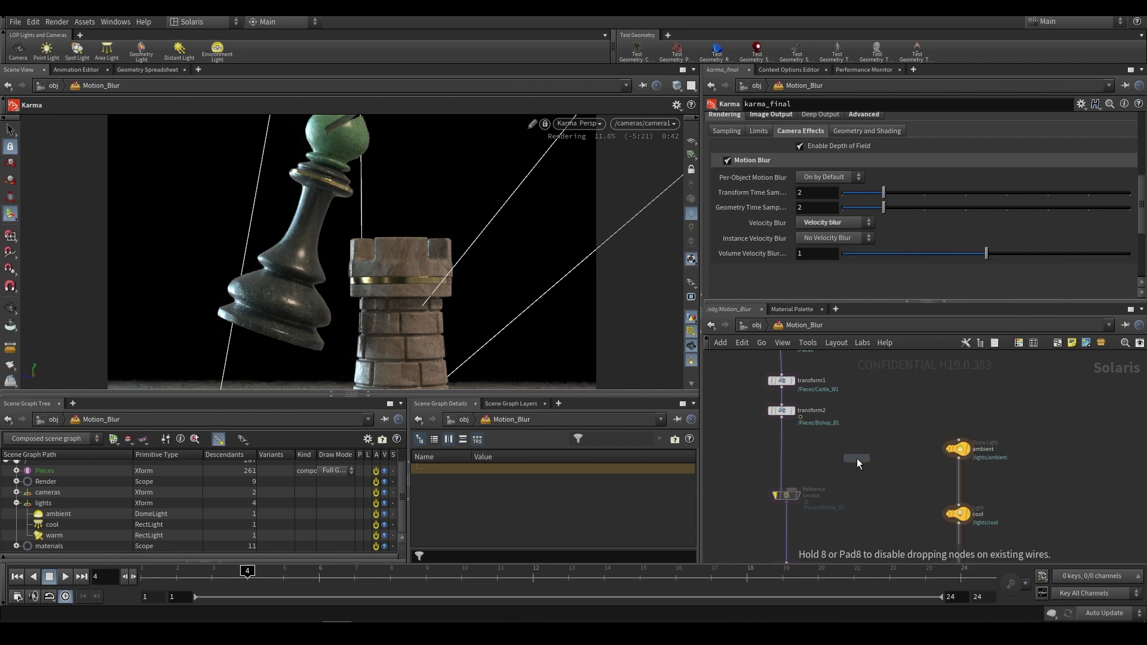
left_click(787, 457)
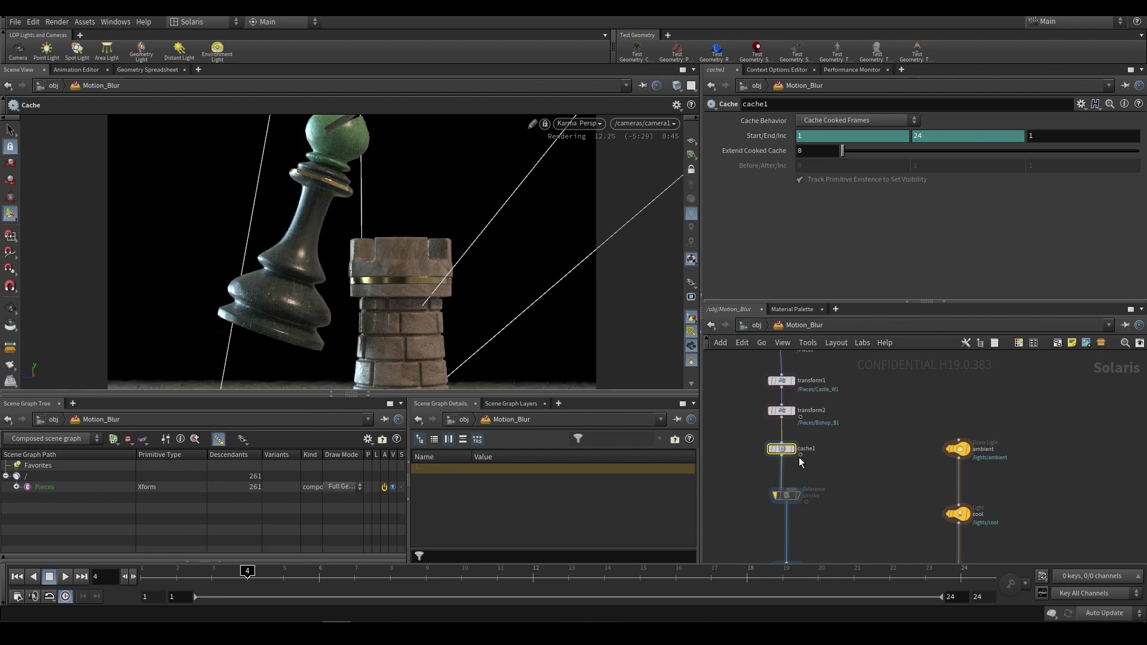
left_click(849, 122)
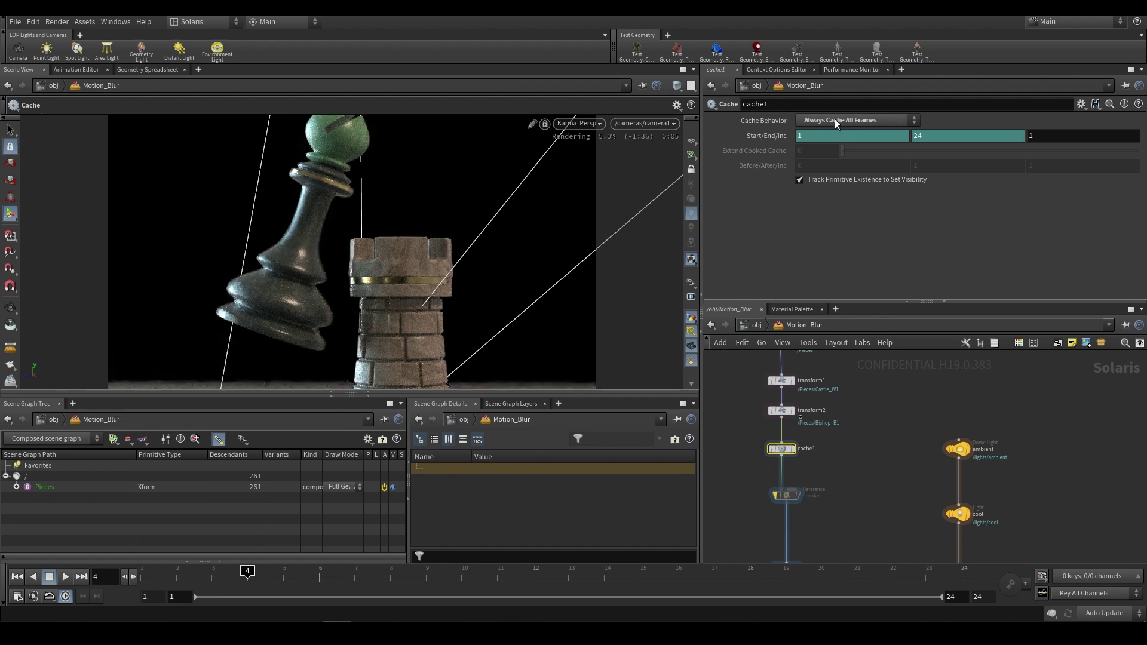
Set camera1's Shutter Open to -10 and Shutter Close to 10.
middle_click_drag(890, 463, 886, 389)
middle_click_drag(895, 516, 877, 425)
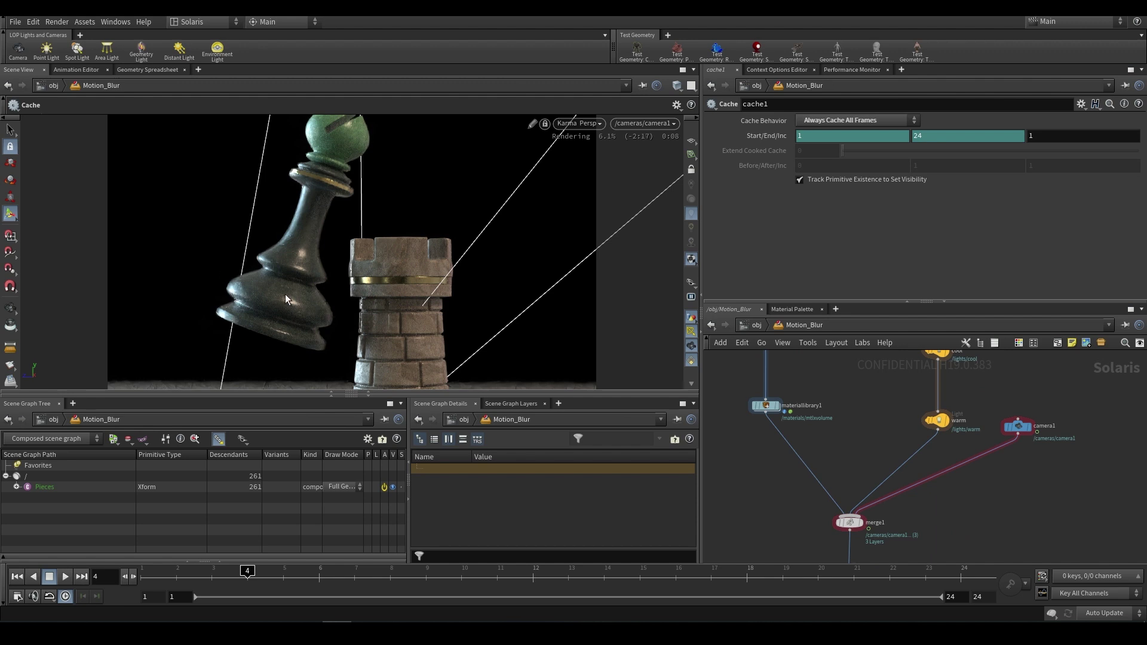
middle_click_drag(1045, 490, 1017, 512)
scroll(1002, 468, "up", 2)
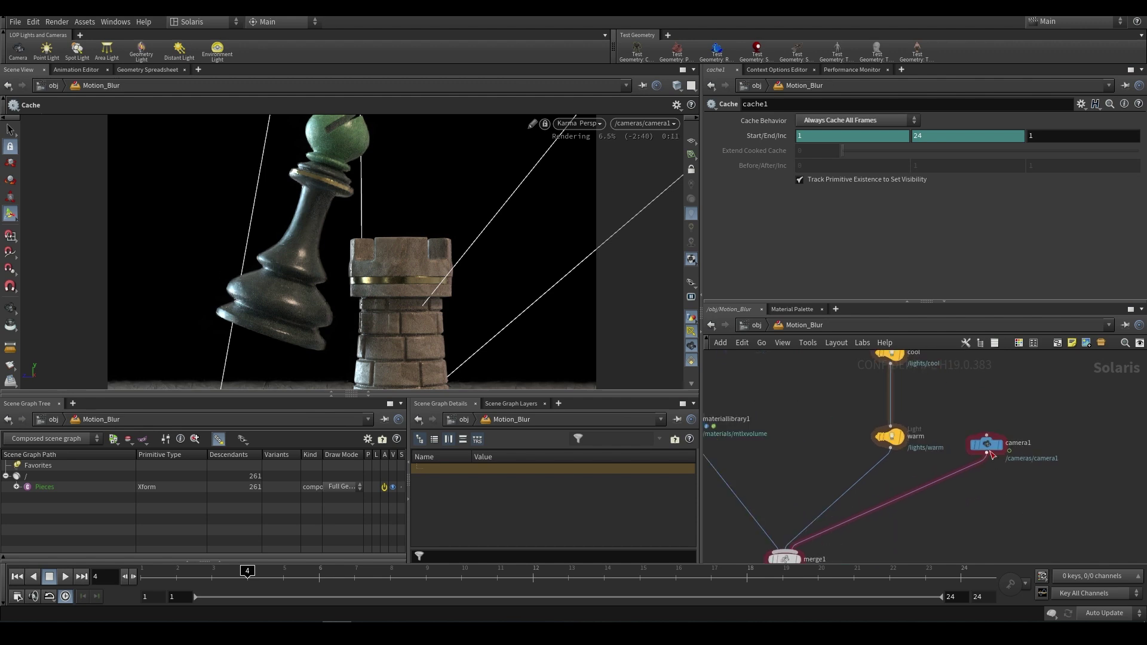
left_click(987, 446)
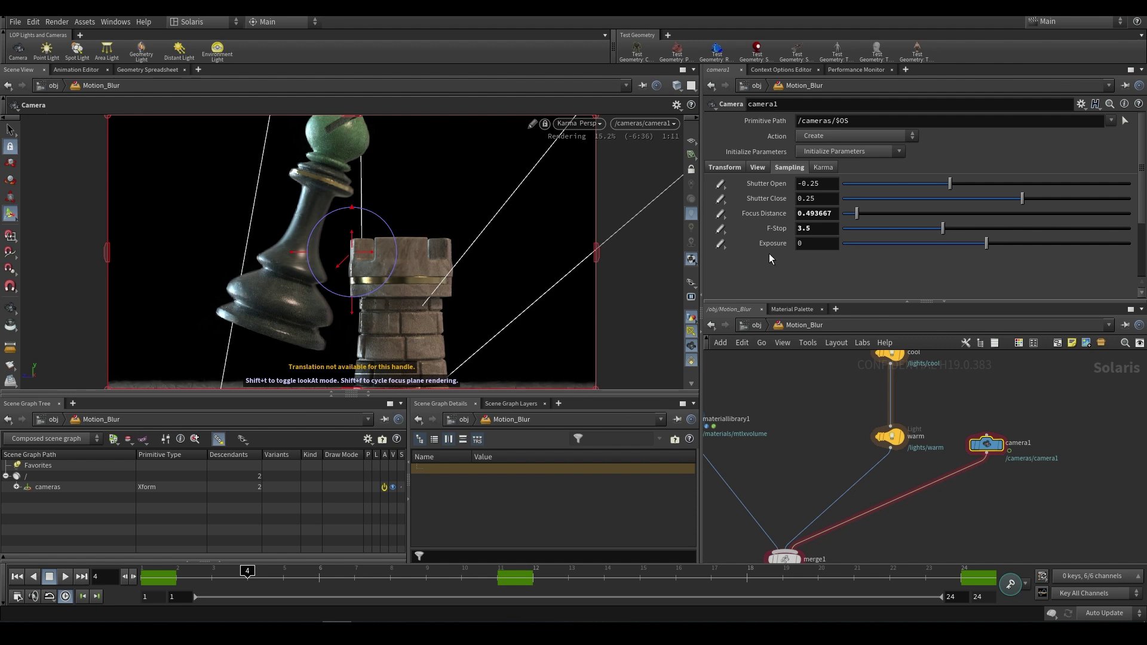
double_click(813, 184)
type("10")
key("Tab")
type("1")
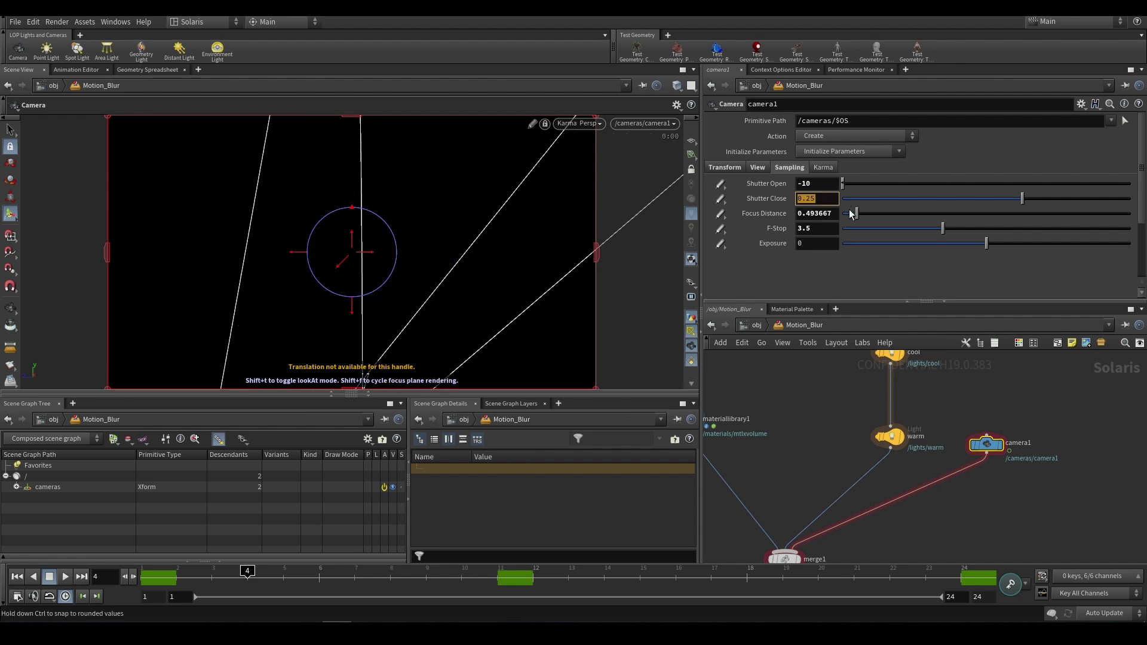
type("0")
key("Return")
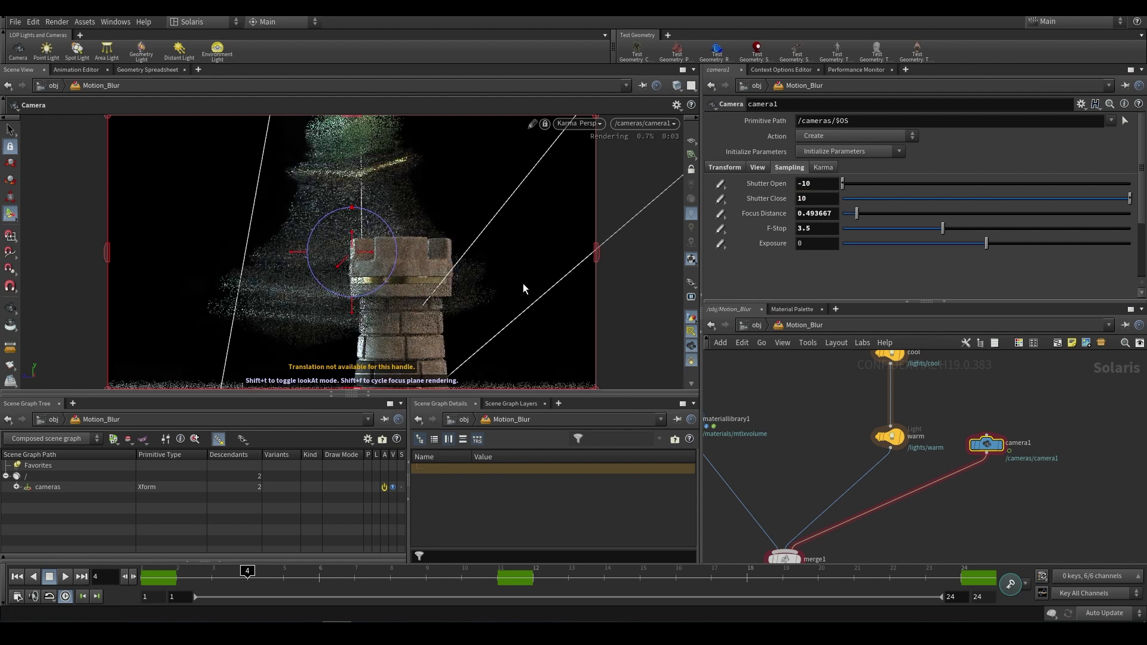
Bypass the cache1 node and re-enable it to compare the bishop's motion blur with and without caching.
scroll(769, 408, "down", 3)
middle_click_drag(769, 407, 811, 470)
scroll(760, 408, "up", 3)
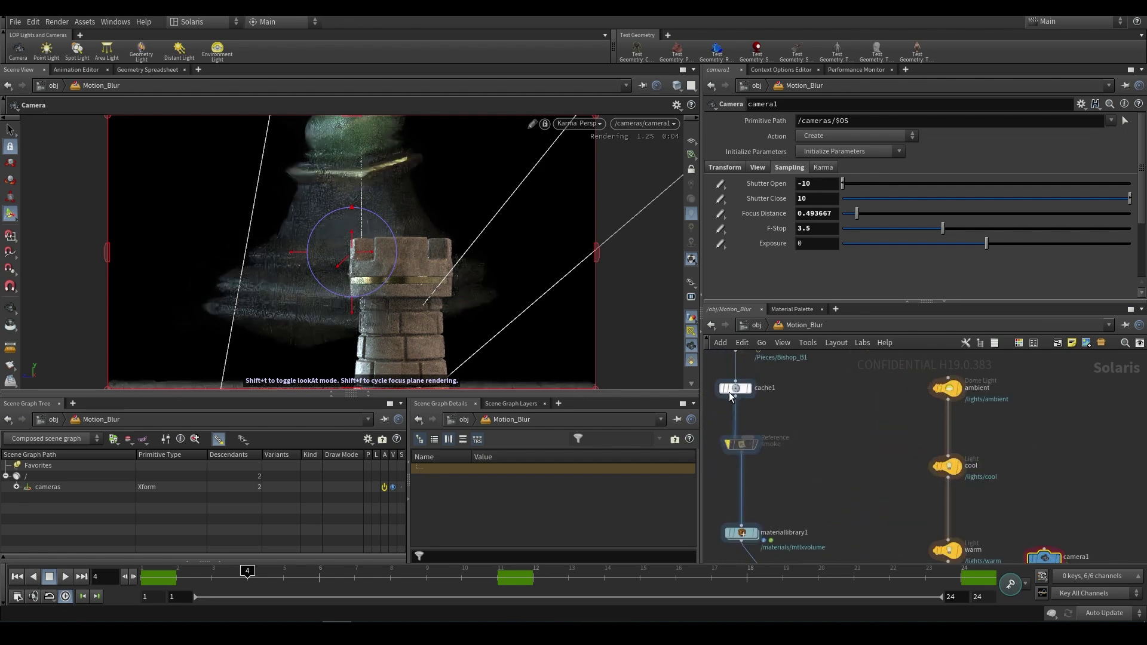
left_click(721, 388)
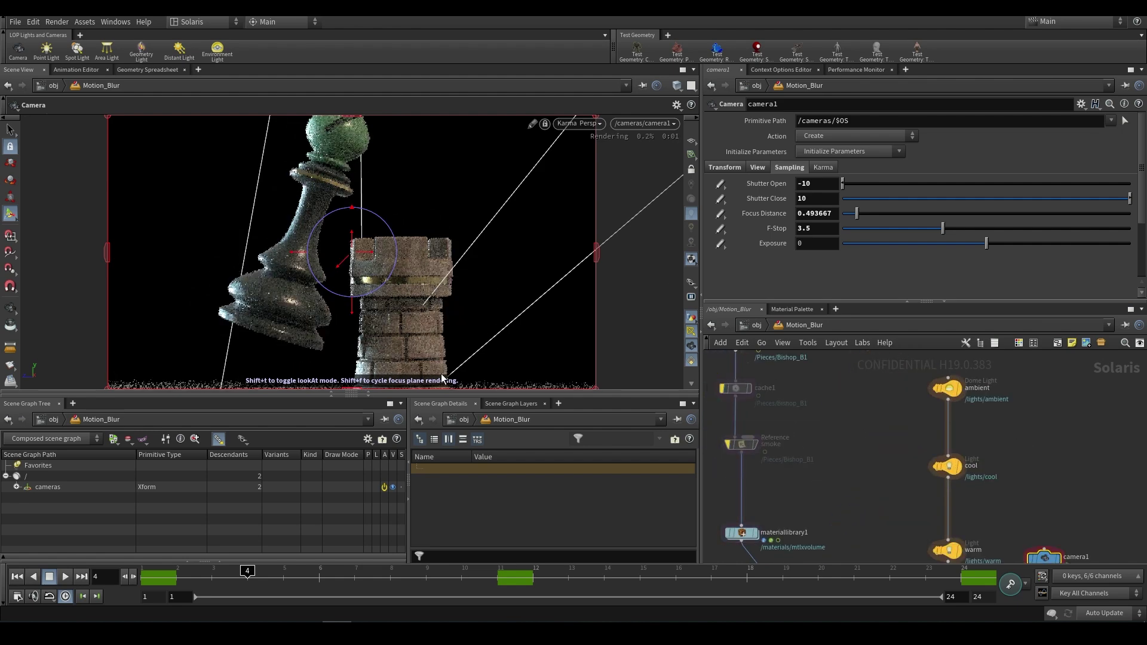
left_click(721, 389)
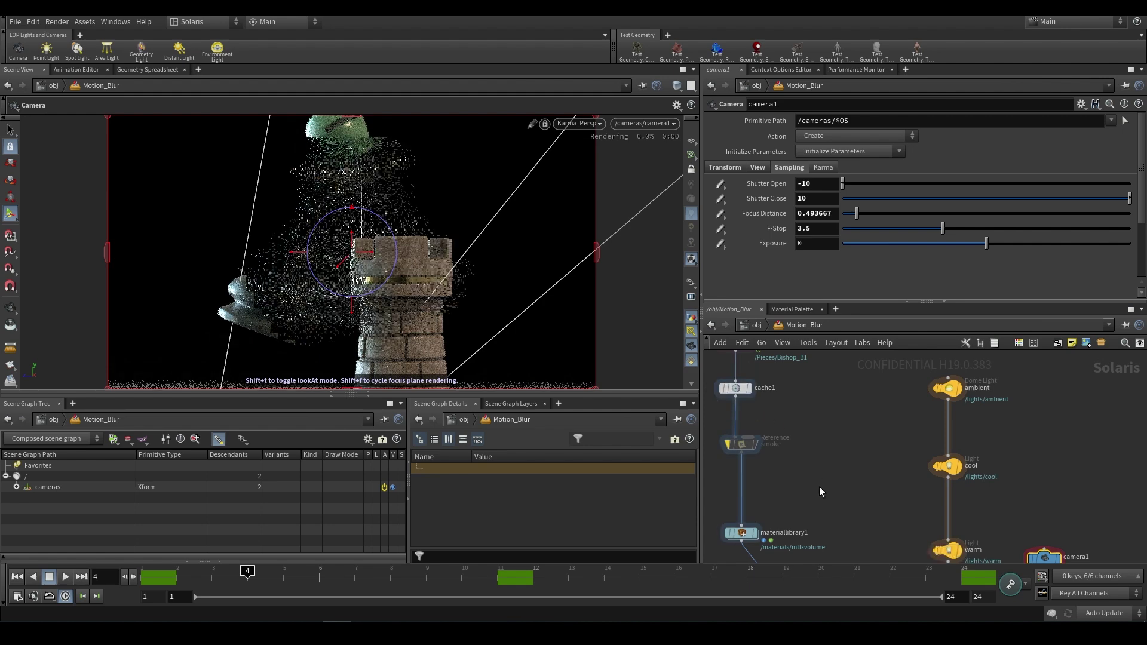
Set Velocity Blur on the karma_final node to No velocity blur.
scroll(820, 486, "down", 3)
middle_click_drag(853, 461, 823, 384)
middle_click_drag(822, 495, 831, 425)
left_click(794, 483)
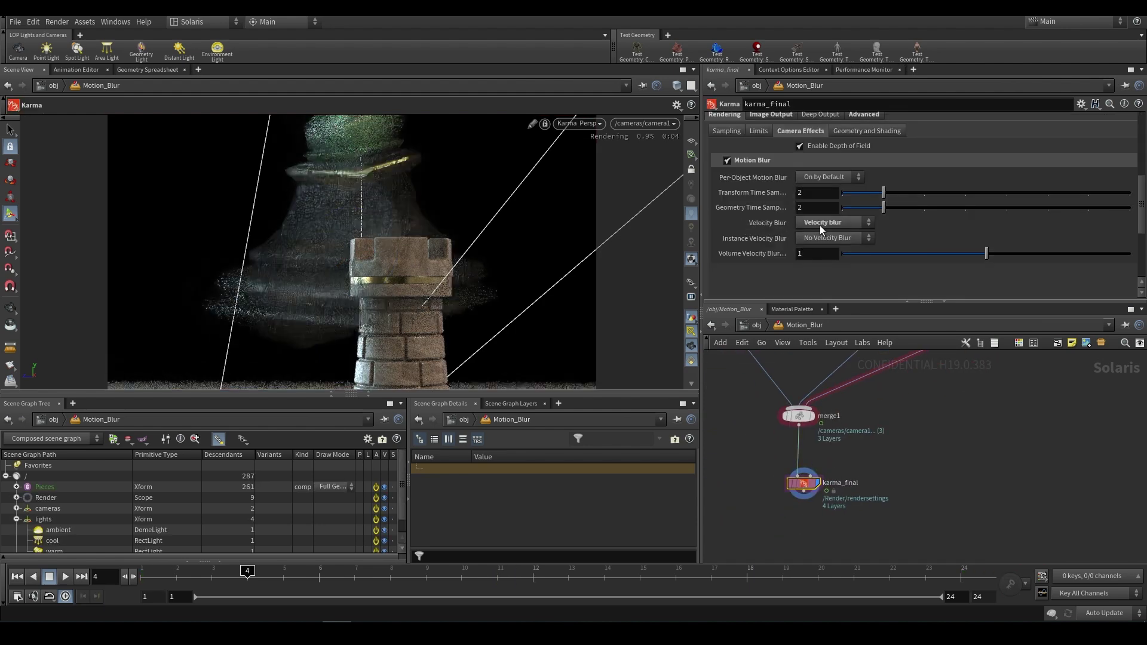
left_click(821, 225)
left_click(823, 235)
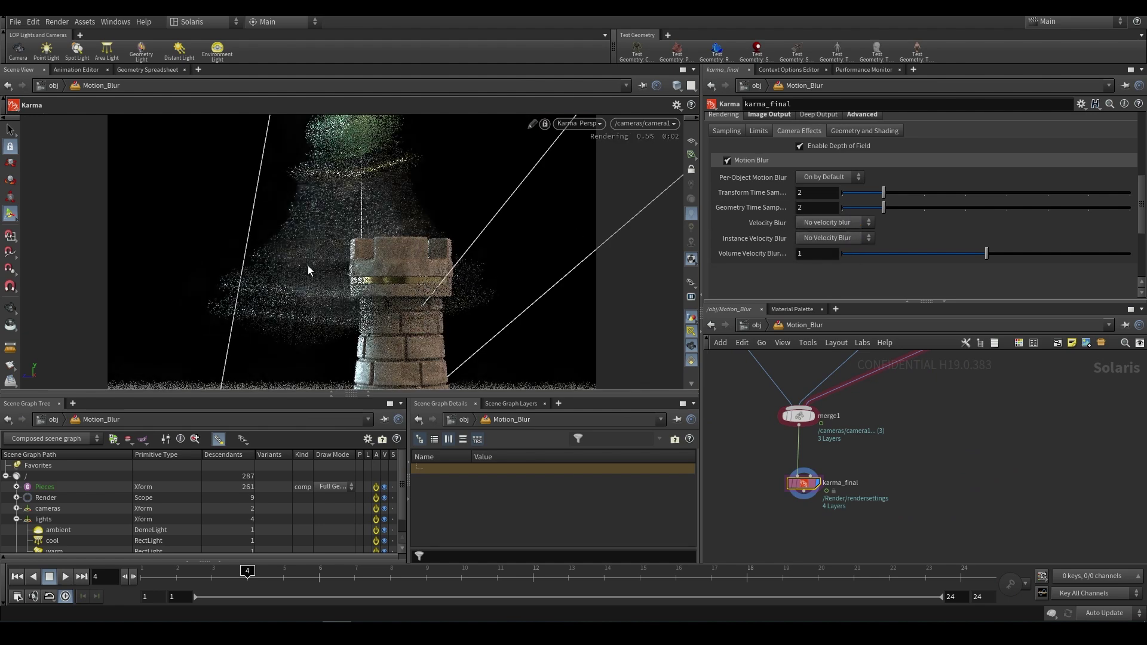
Set camera1's Shutter Open to -0.8 and Shutter Close to 0.8.
scroll(868, 418, "down", 2)
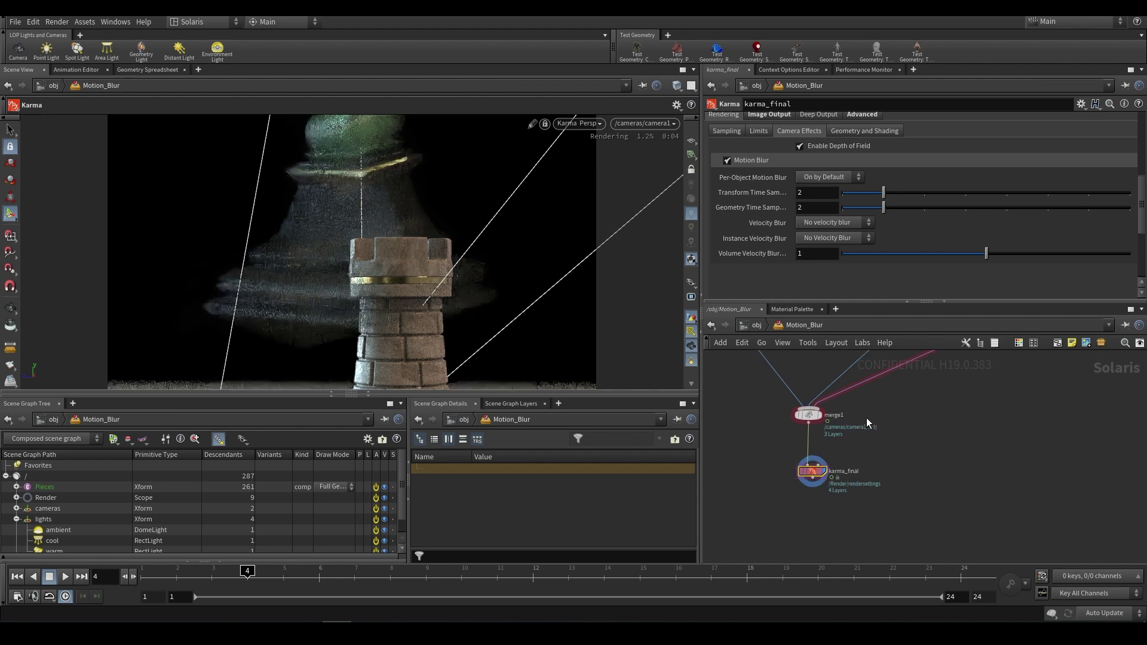
middle_click_drag(871, 404, 870, 466)
middle_click_drag(820, 384, 822, 416)
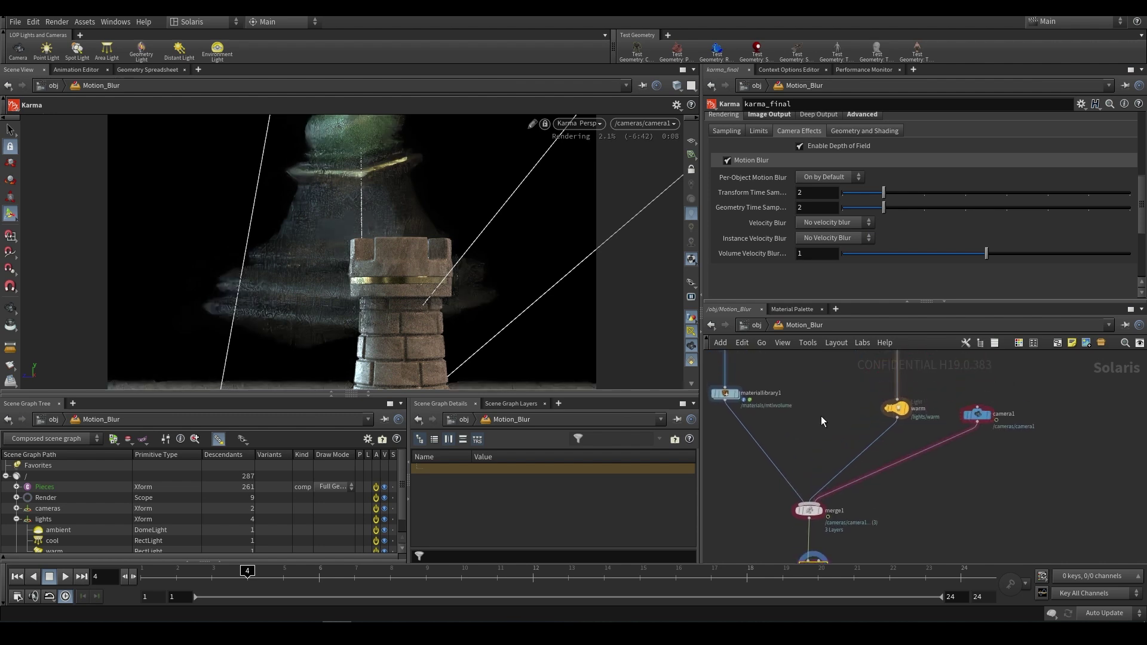
left_click(977, 415)
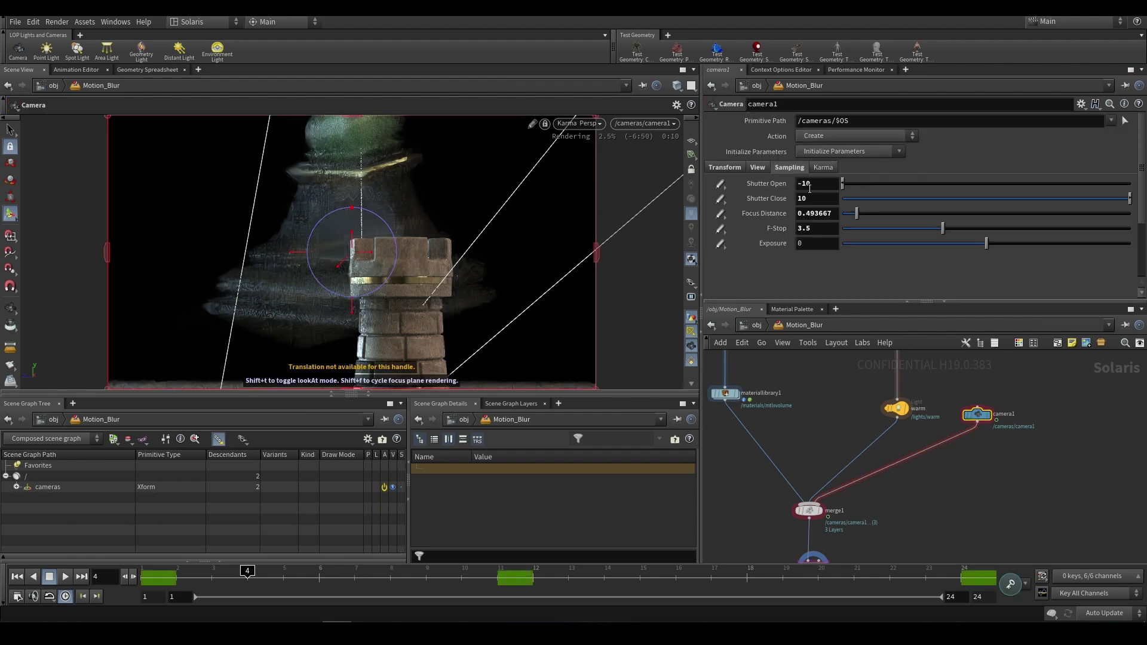
double_click(803, 184)
type("0.8")
key("Tab")
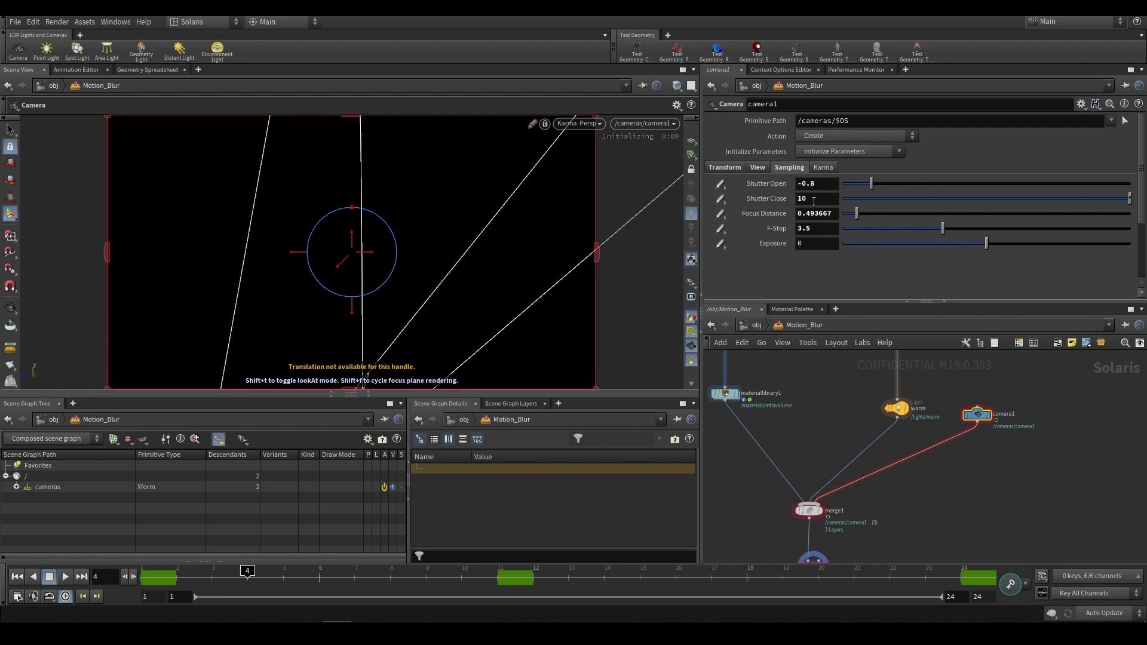
type("0.8")
key("Return")
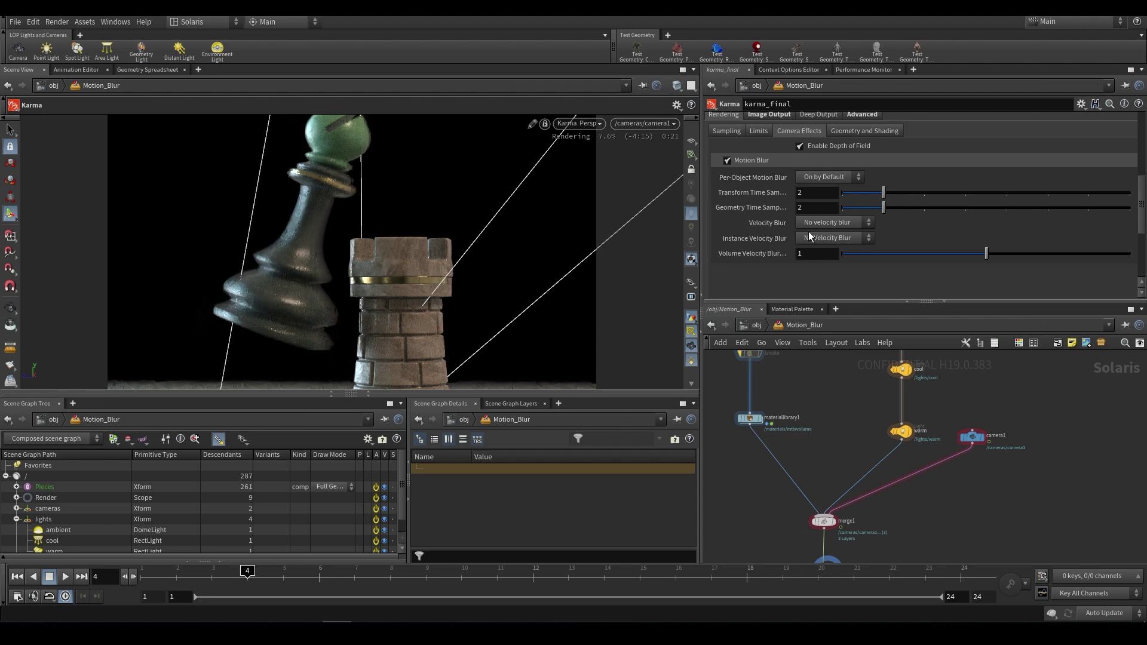
Switch the viewport renderer to Houdini GL and add a Geometry object named SPHERE_MOTION at the object level.
left_click(592, 125)
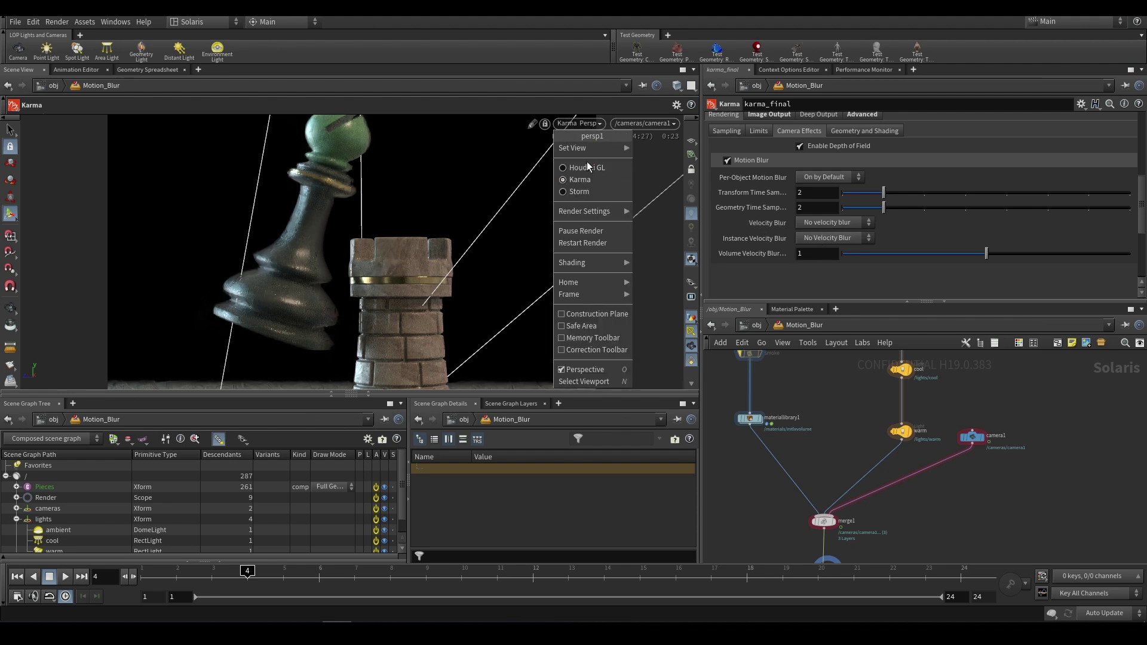
left_click(585, 164)
left_click(758, 325)
key("Tab")
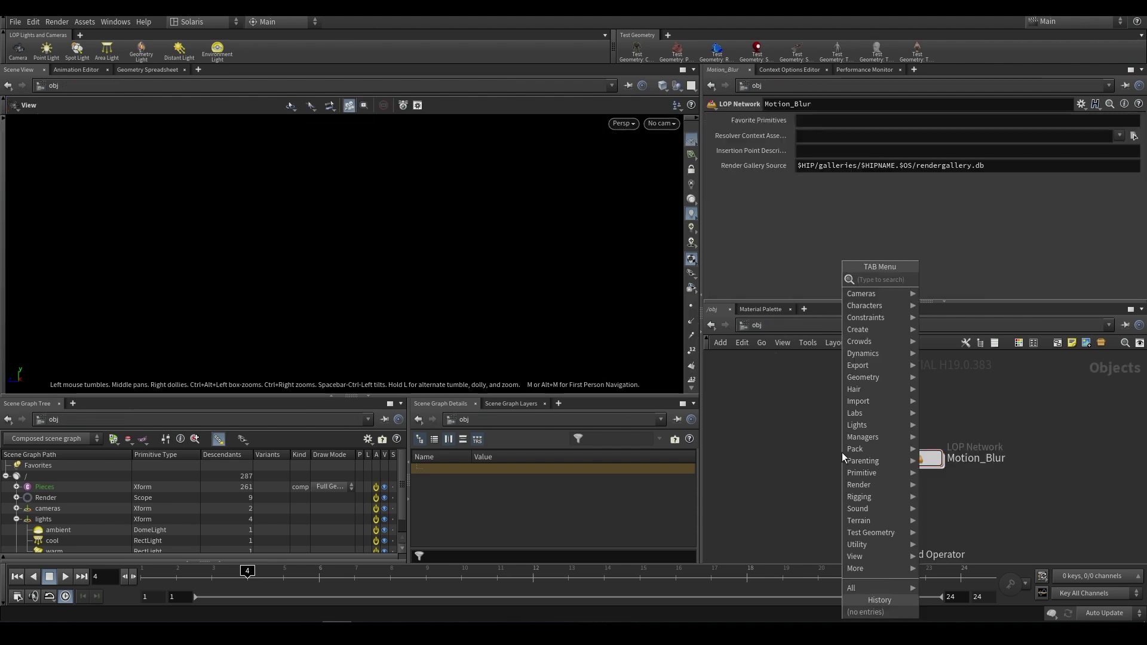
type("geo")
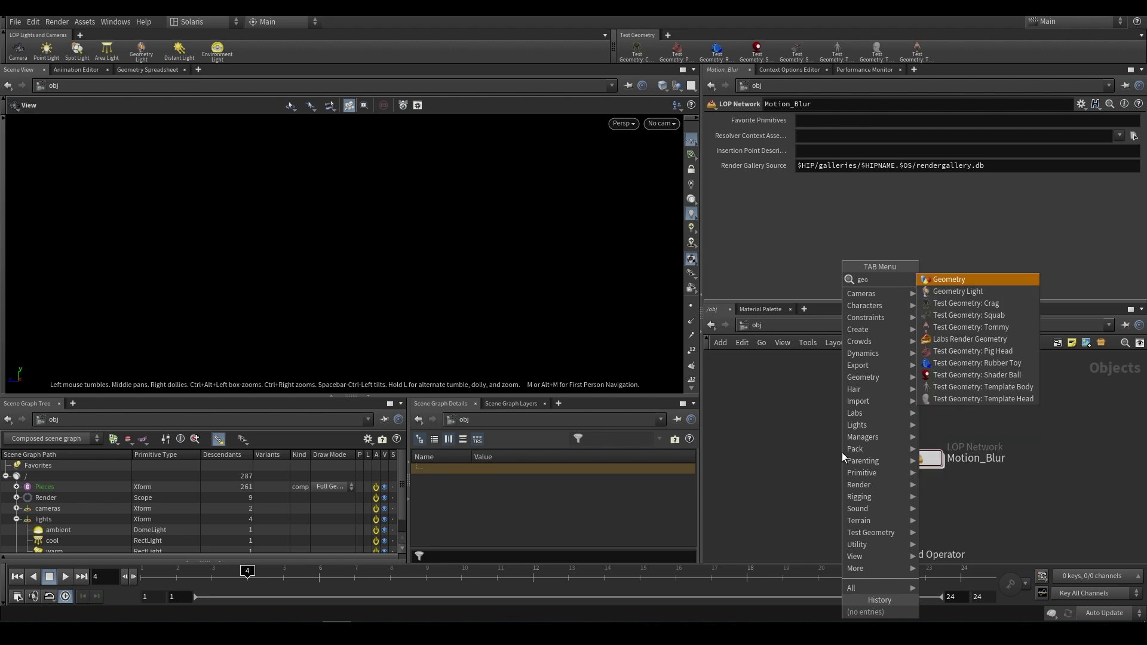
key("Return")
left_click(809, 453)
left_click(852, 455)
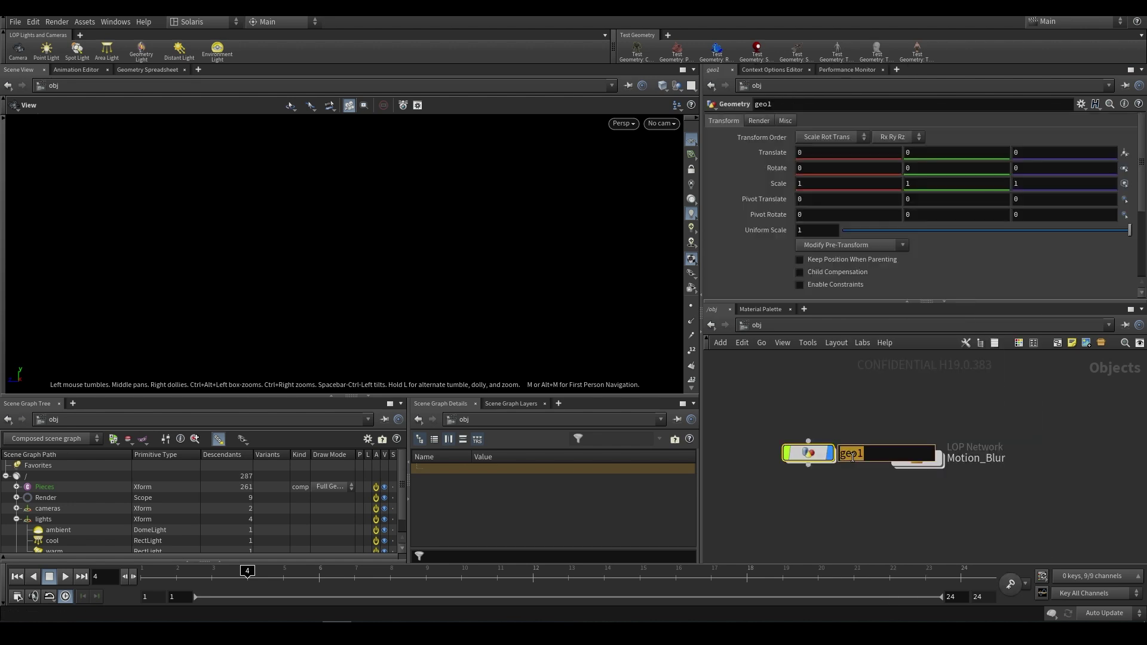
type("SPHERE_MP")
key("BackSpace")
type("OTION")
key("Return")
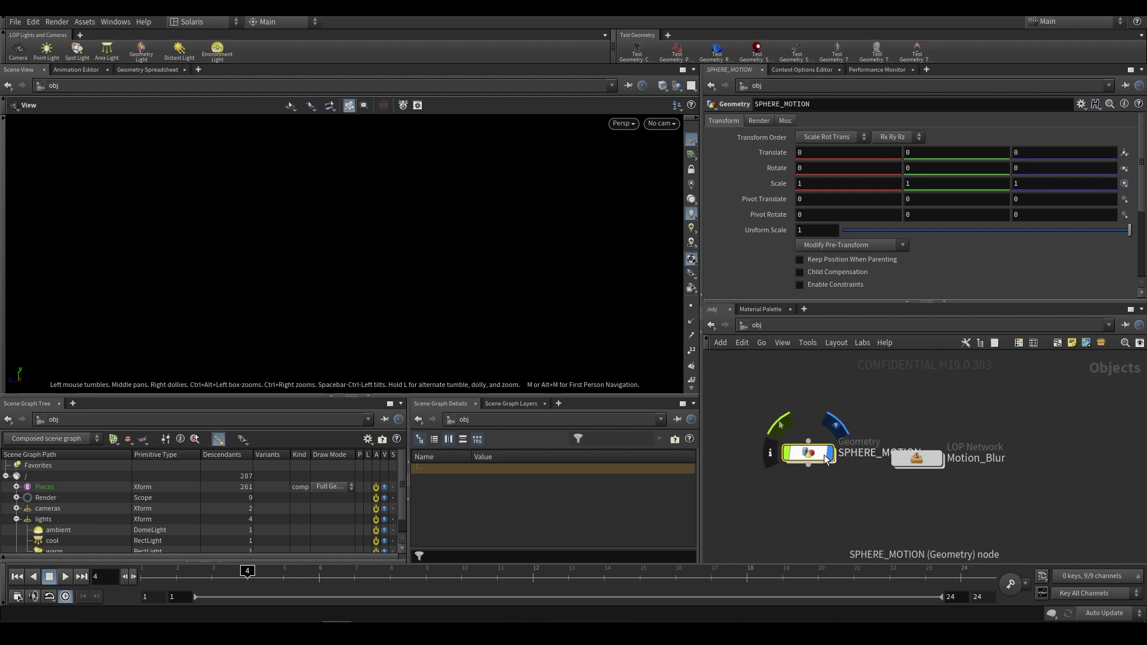
Add a Sphere node inside the SPHERE_MOTION geometry network.
double_click(827, 459)
key("Tab")
type("s")
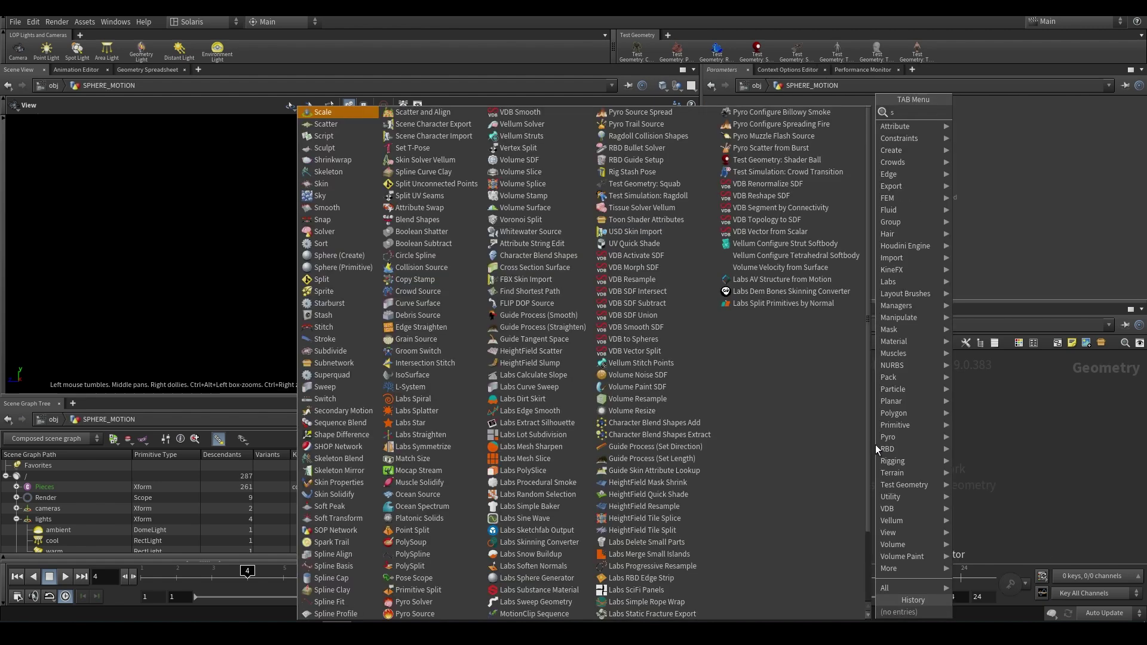
type("phere")
key("Return")
left_click(876, 444)
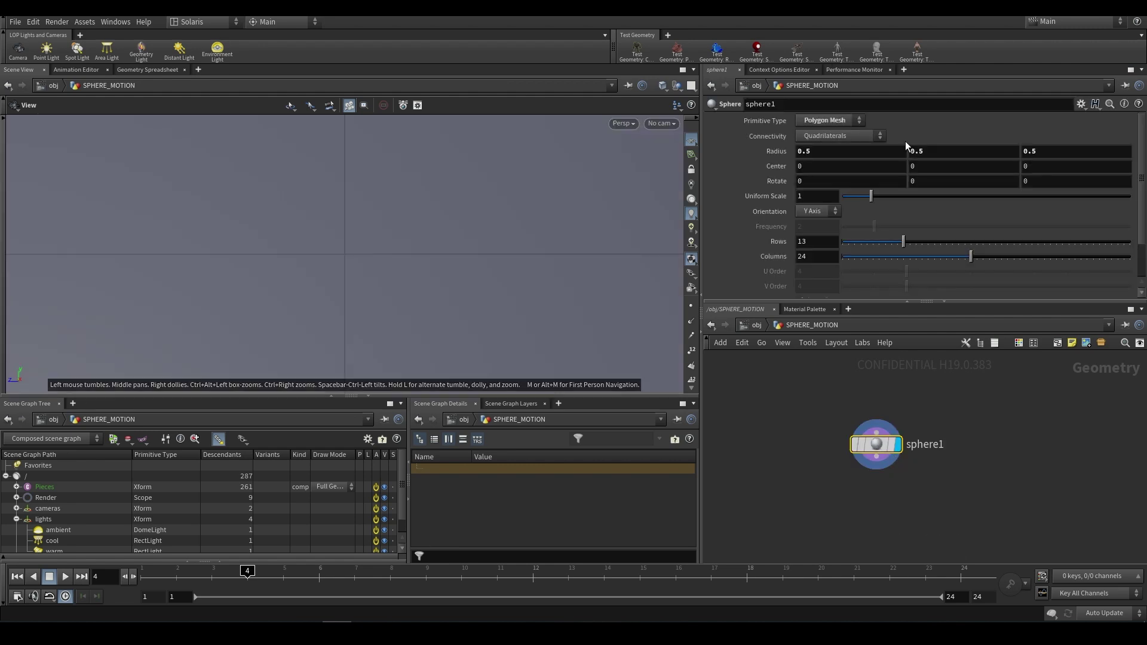
Set the sphere's Uniform Scale to 0.1 and its Y center to 0.1.
type("0.1")
key("Return")
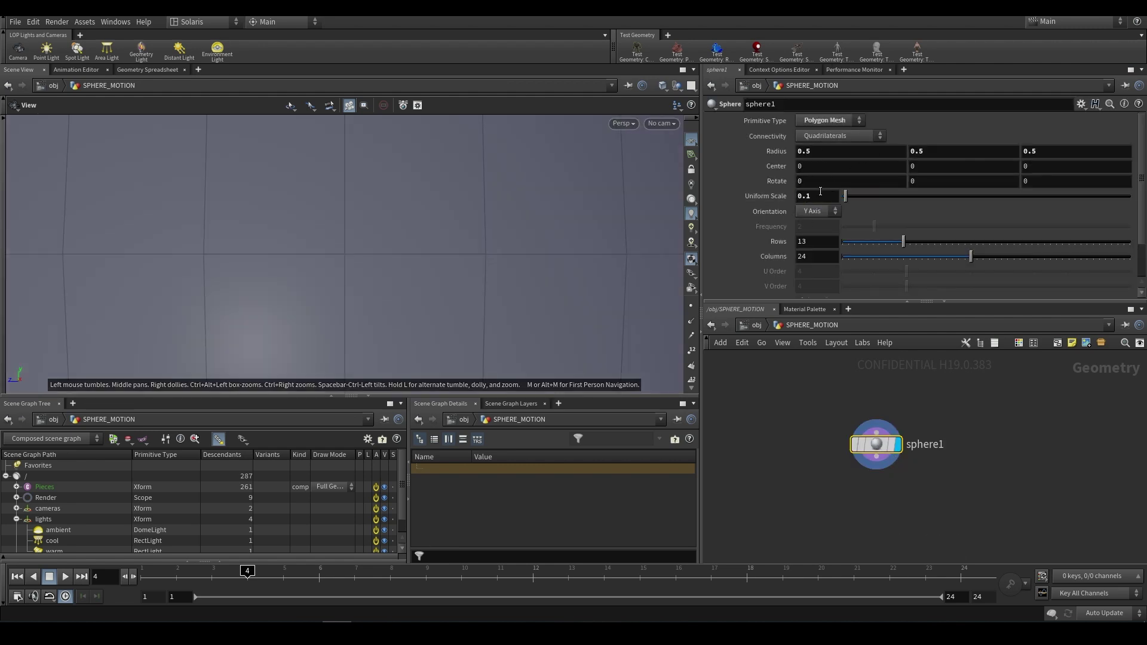
key("space+g")
scroll(418, 263, "down", 5)
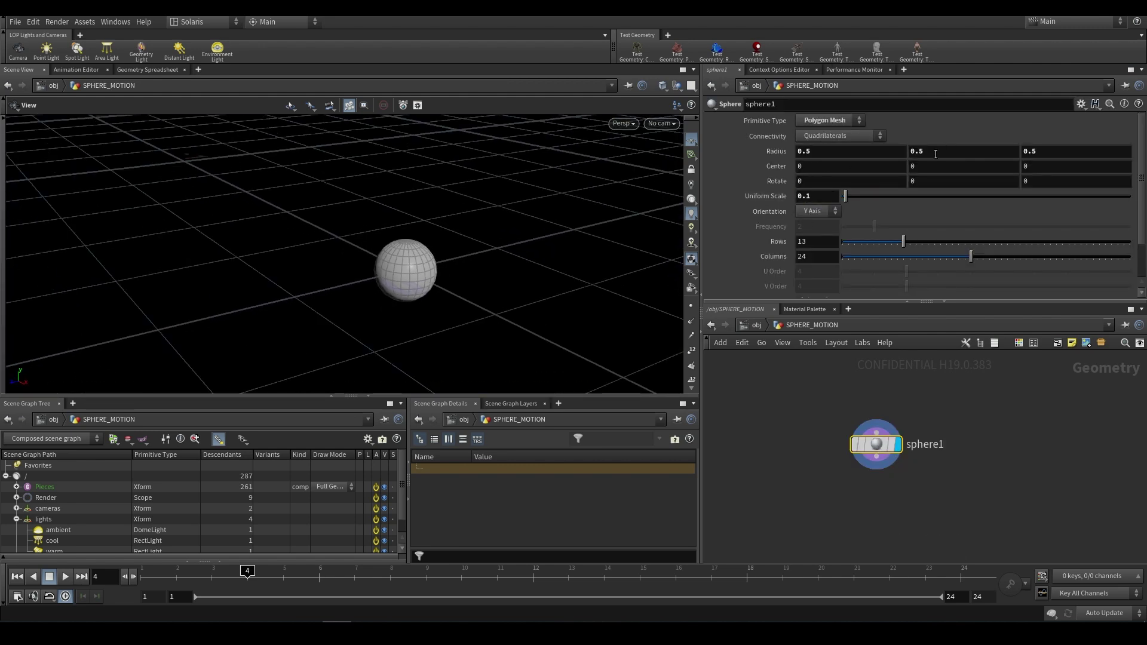
left_click(927, 168)
type("0.1")
key("Return")
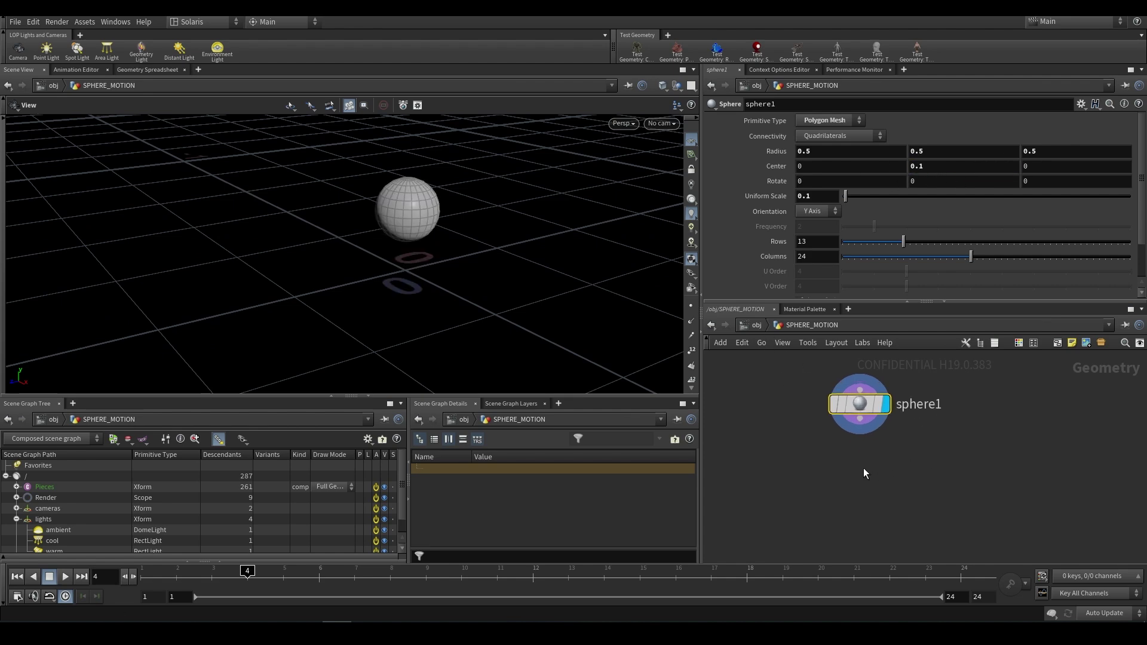
Add an Attribute Wrangle below the sphere, connect sphere1 to its first input, and display the wrangle.
key("Tab")
type("aw")
left_click(979, 115)
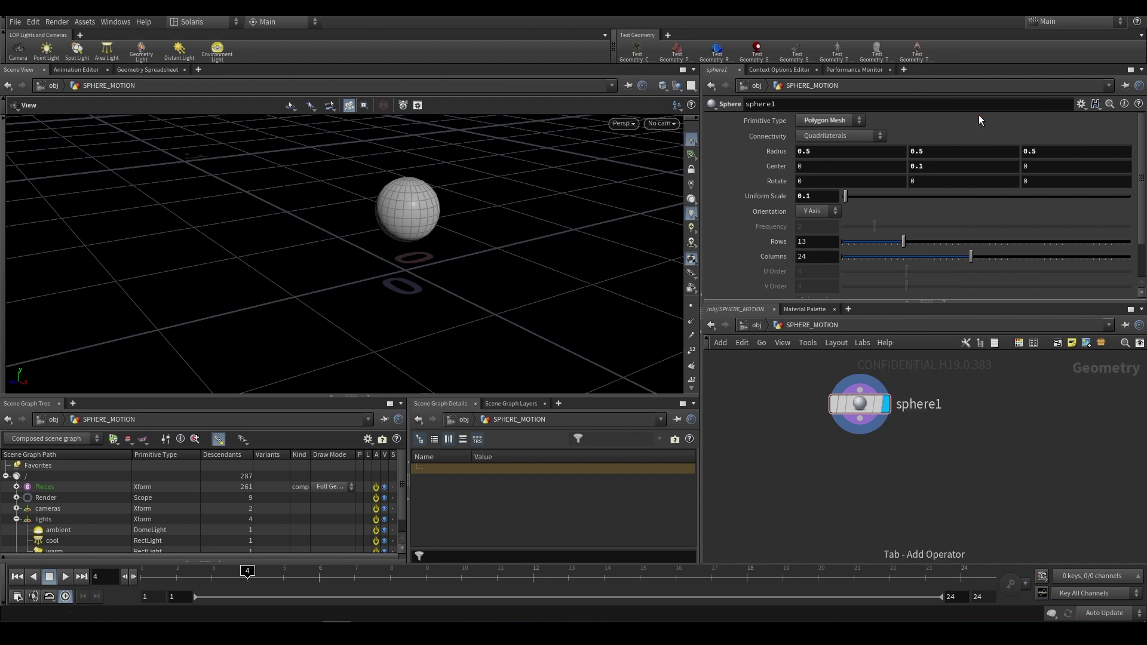
left_click(859, 479)
left_click_drag(860, 419, 842, 463)
left_click(885, 479)
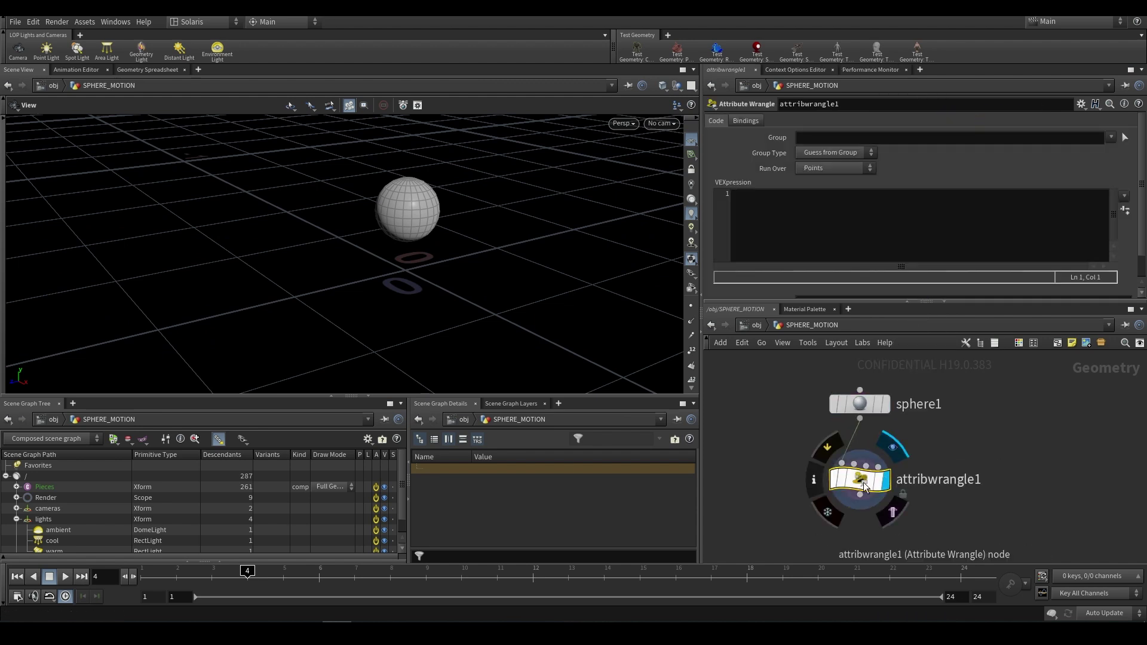
Enter the expression v@v = {0,1,2}; in the attribute wrangle and display the point velocity trails on the sphere.
left_click(806, 224)
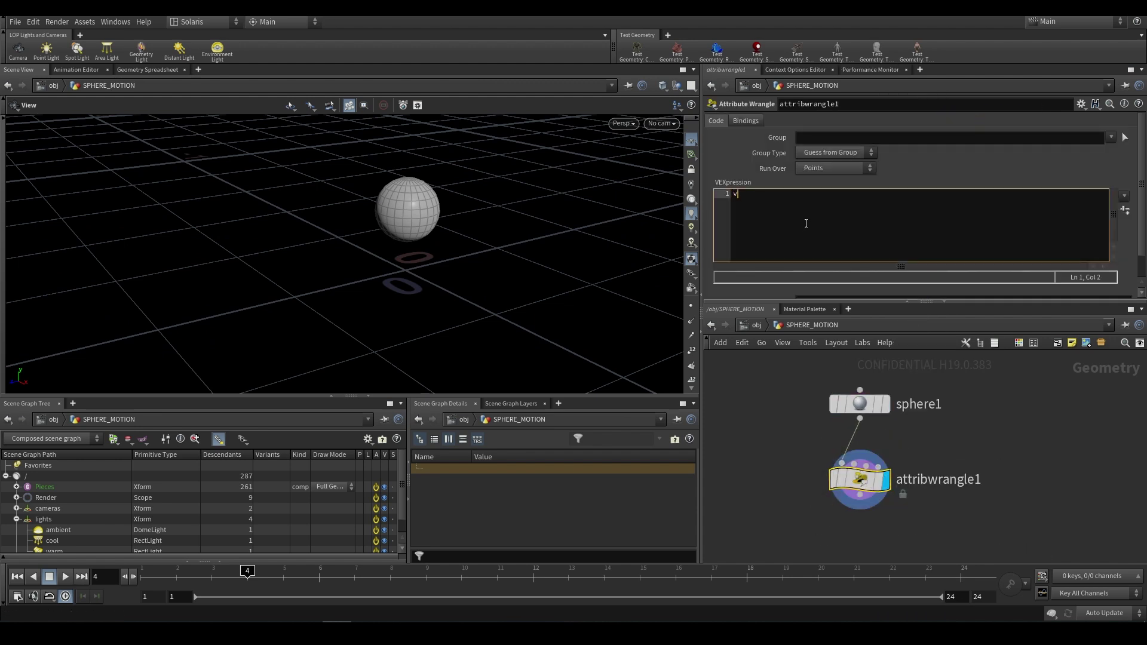
type("v@v = {0,1,2};")
left_click(691, 335)
left_click_drag(382, 196, 312, 172)
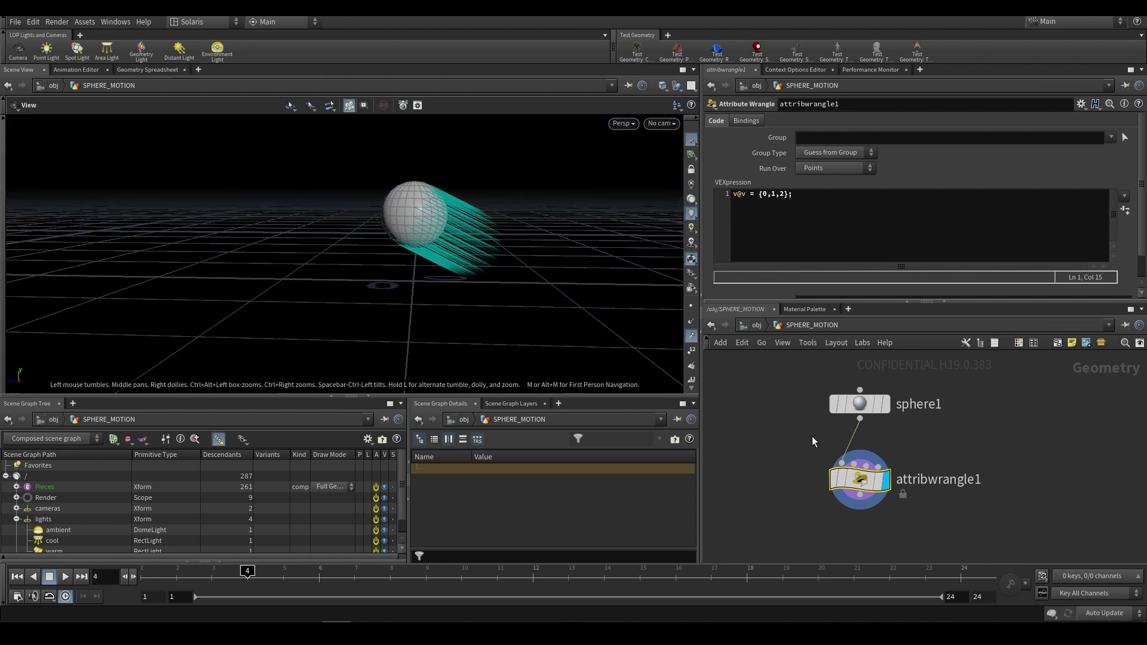
Add a SOP Import node in the Motion_Blur network and set its SOP Path to /obj/SPHERE_MOTION.
left_click(757, 325)
double_click(923, 461)
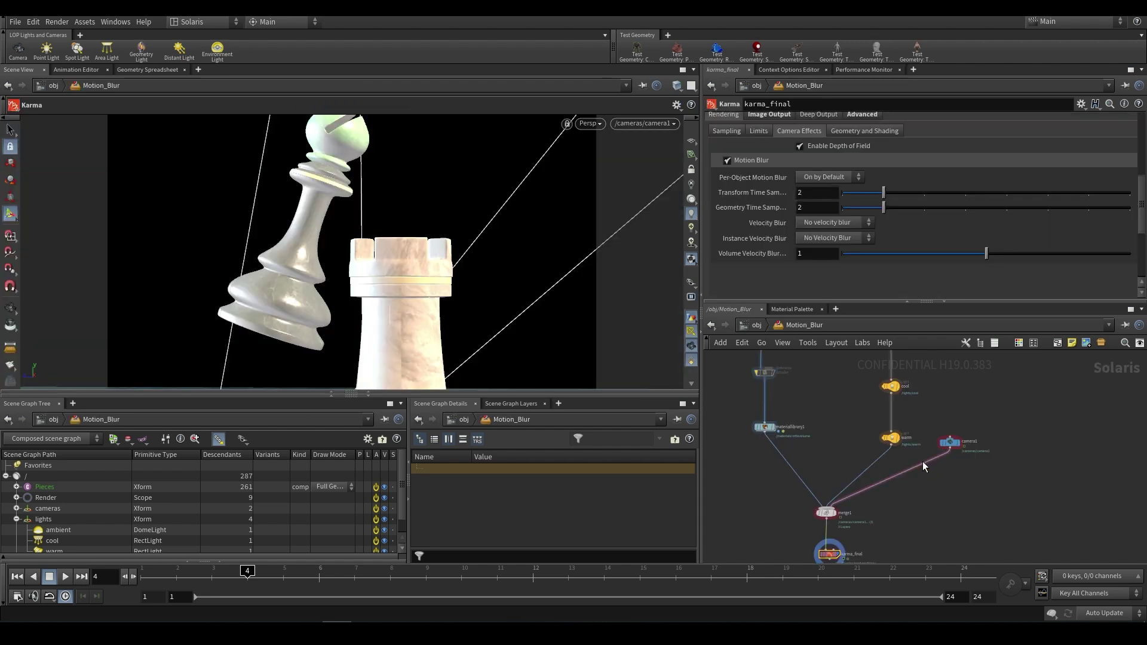
key("Tab")
type("sop")
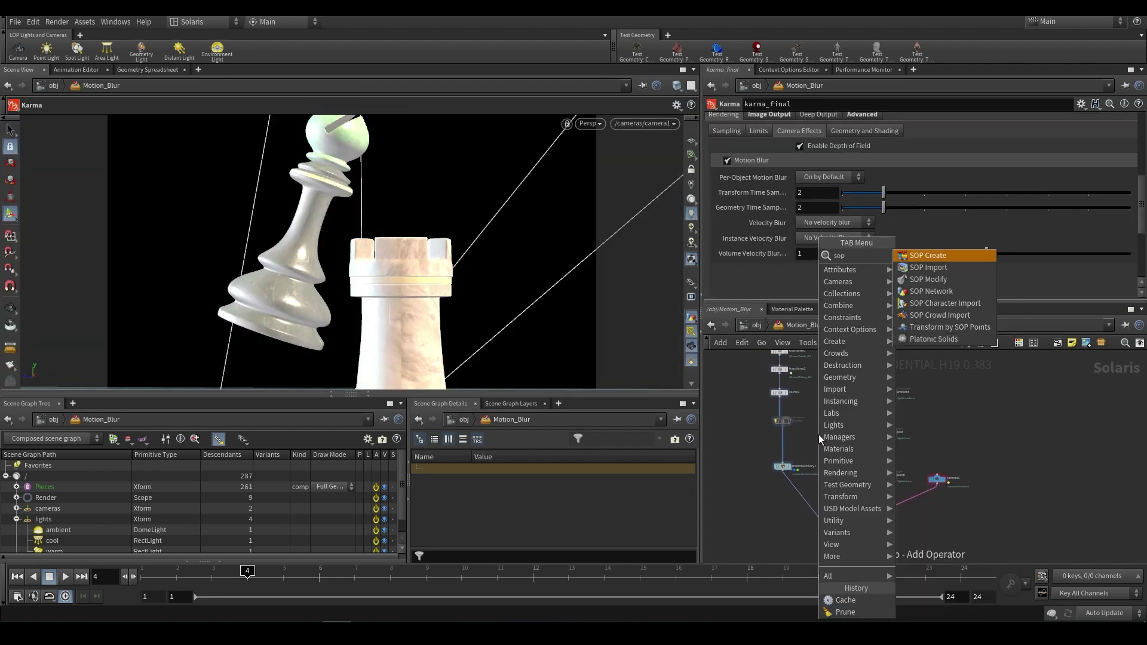
key("Return")
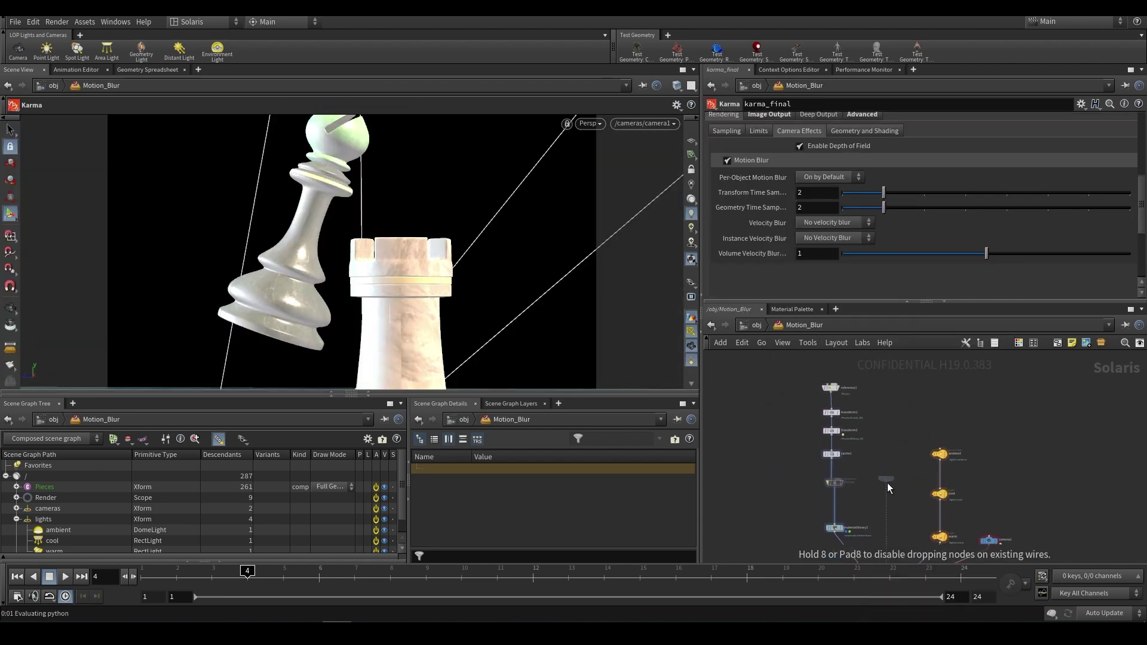
left_click(764, 428)
scroll(764, 423, "up", 3)
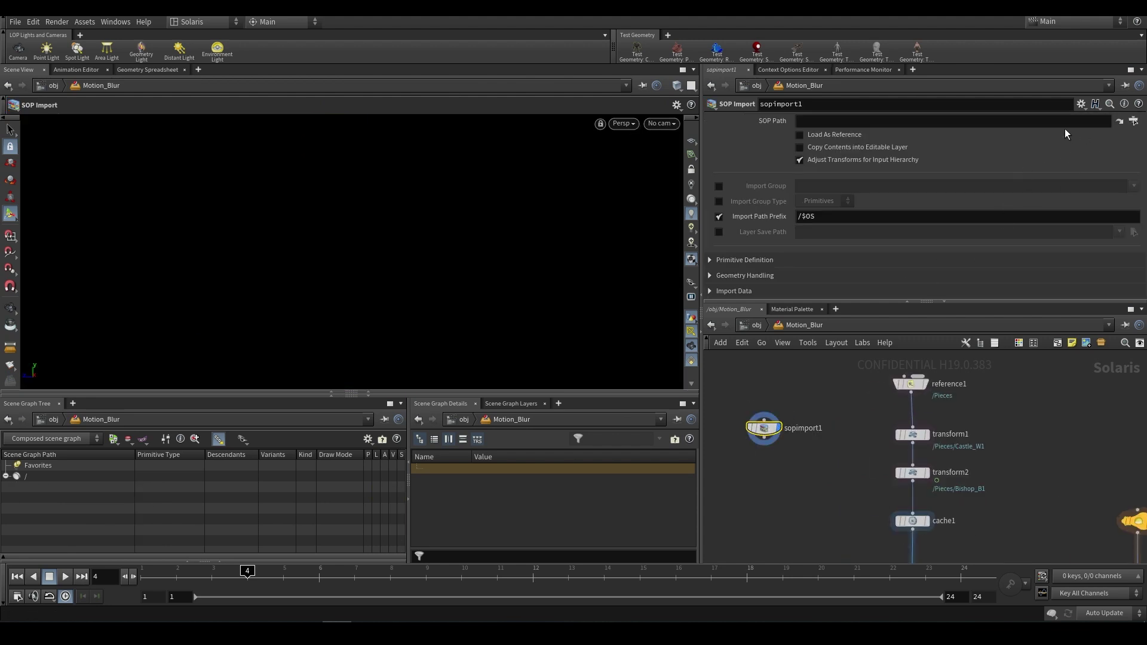
left_click(1134, 121)
double_click(1065, 63)
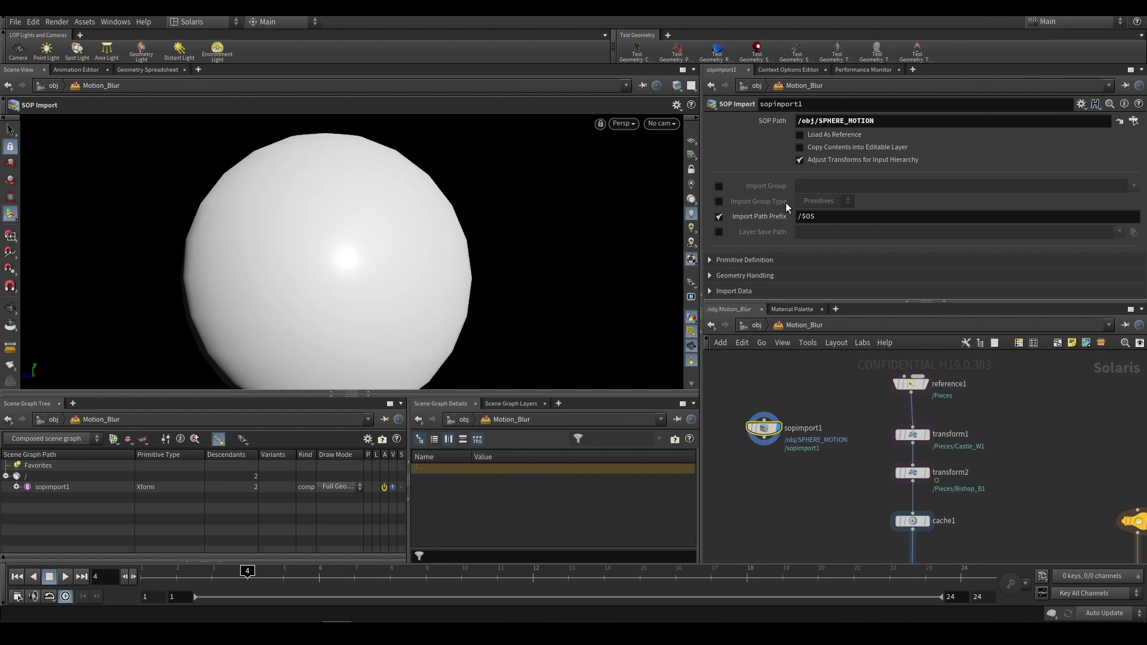
Insert the SOP Import node into the wire between the smoke reference and materiallibrary1.
left_click_drag(767, 428, 970, 537)
middle_click_drag(1007, 492, 973, 389)
scroll(973, 389, "down", 2)
left_click_drag(939, 426, 900, 504)
middle_click_drag(941, 511, 927, 466)
key("space")
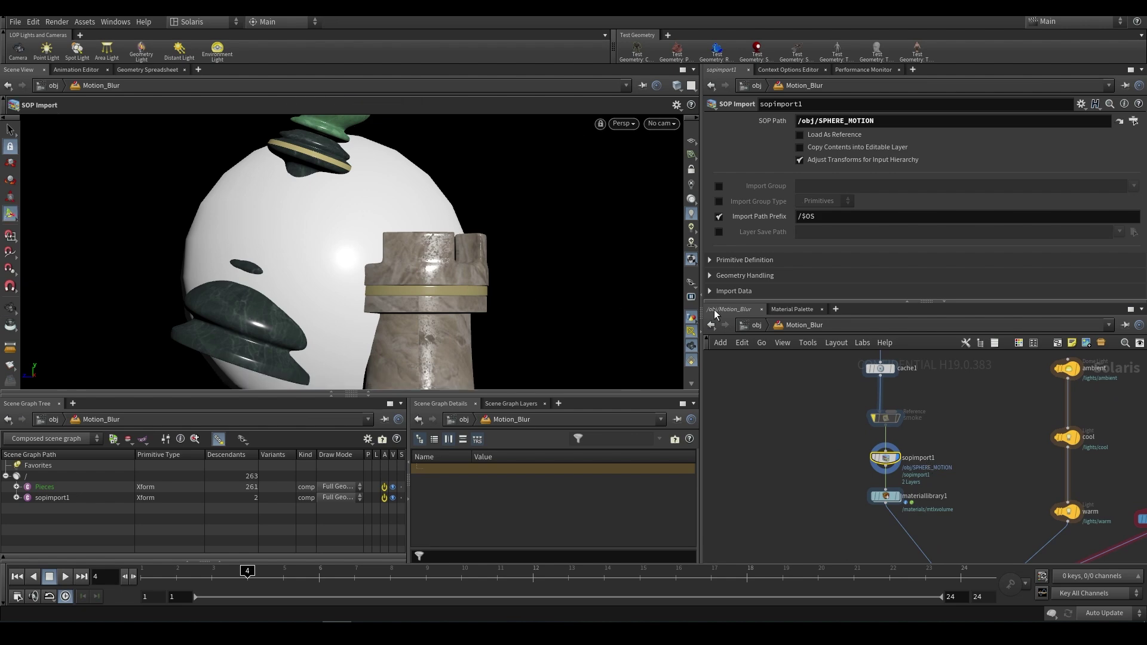
Set the Uniform Scale of sphere1 inside SPHERE_MOTION to 0.025.
left_click(771, 326)
left_click(757, 452)
double_click(763, 458)
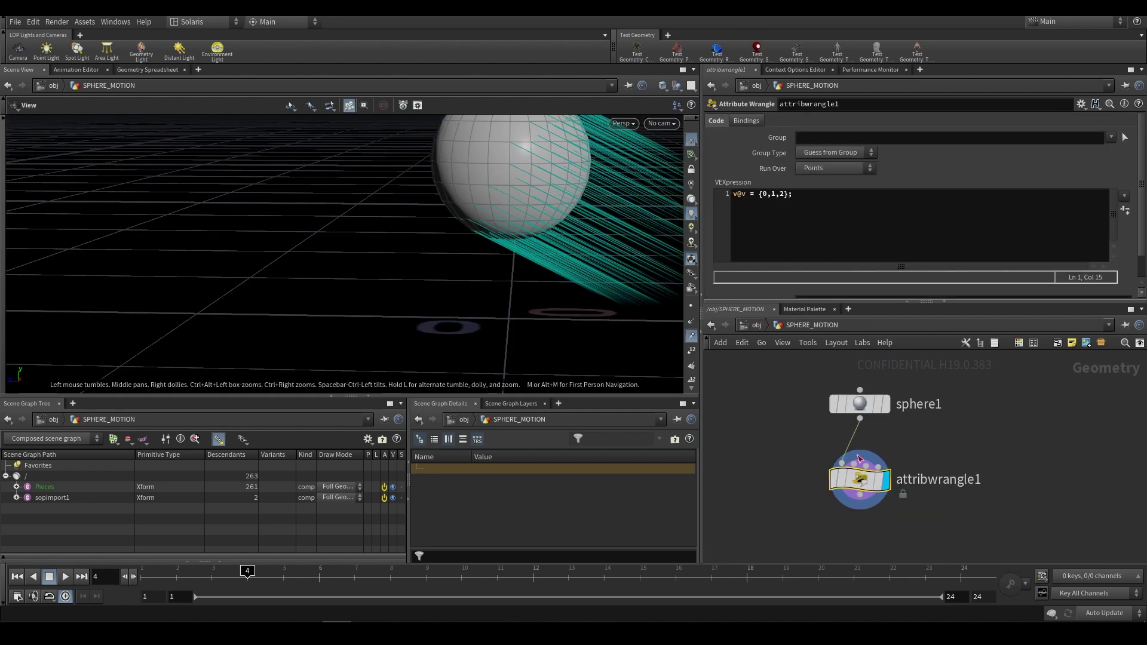
left_click(859, 406)
double_click(807, 197)
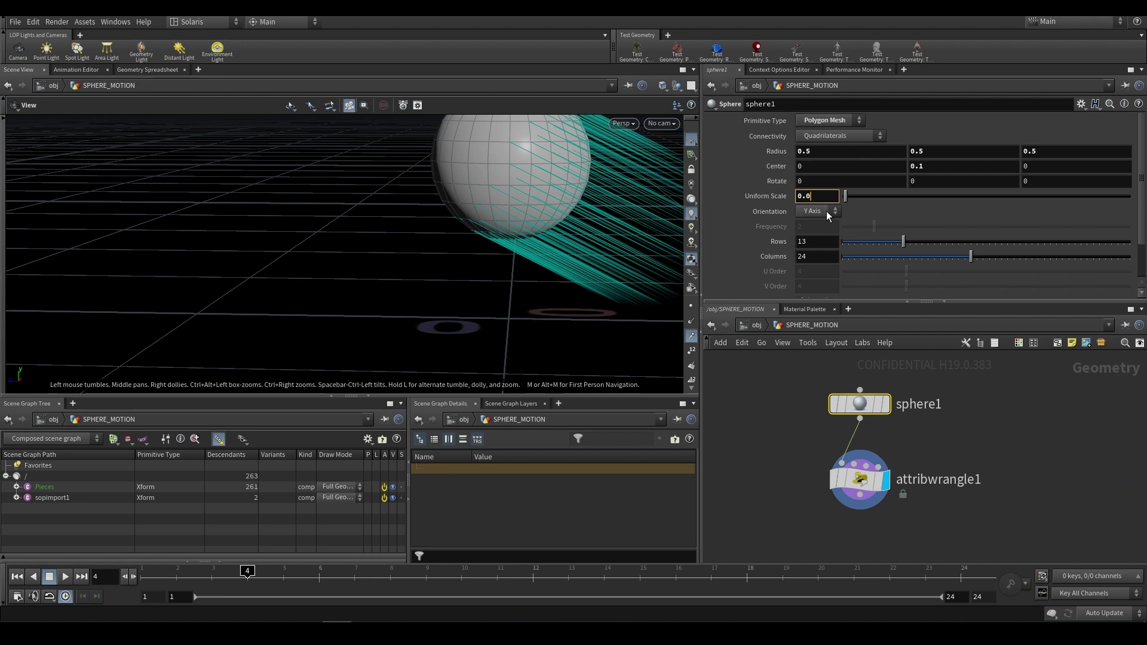
type("0.025")
key("Return")
Return to the Motion_Blur network, display merge1 and look through /cameras/camera1 in the viewport.
left_click(756, 86)
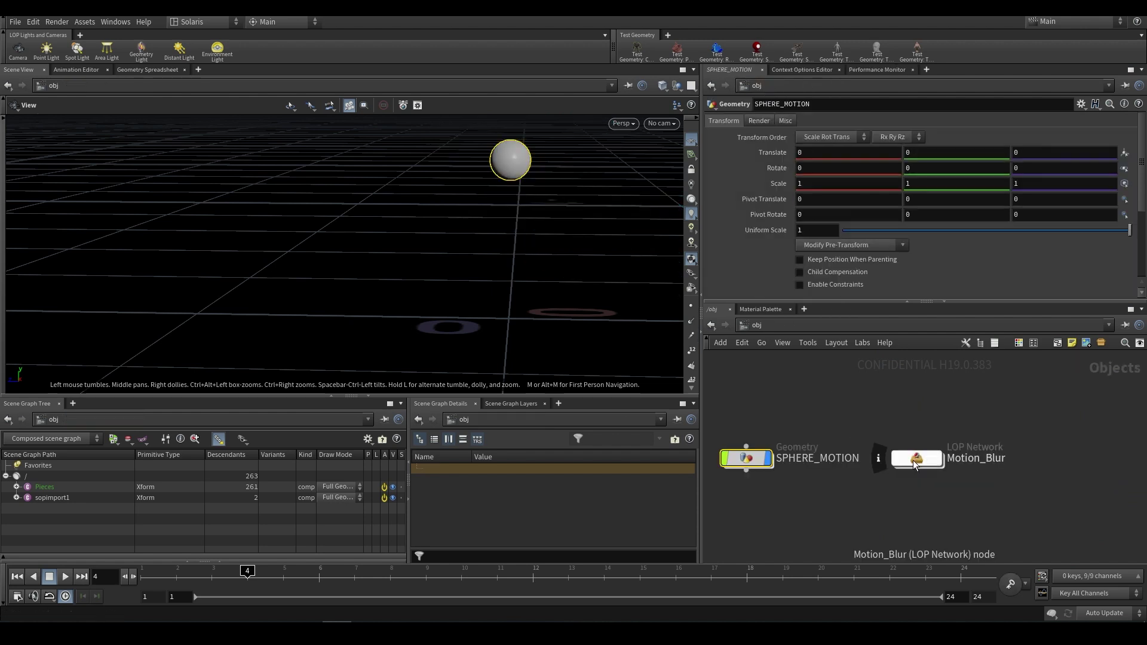
double_click(911, 458)
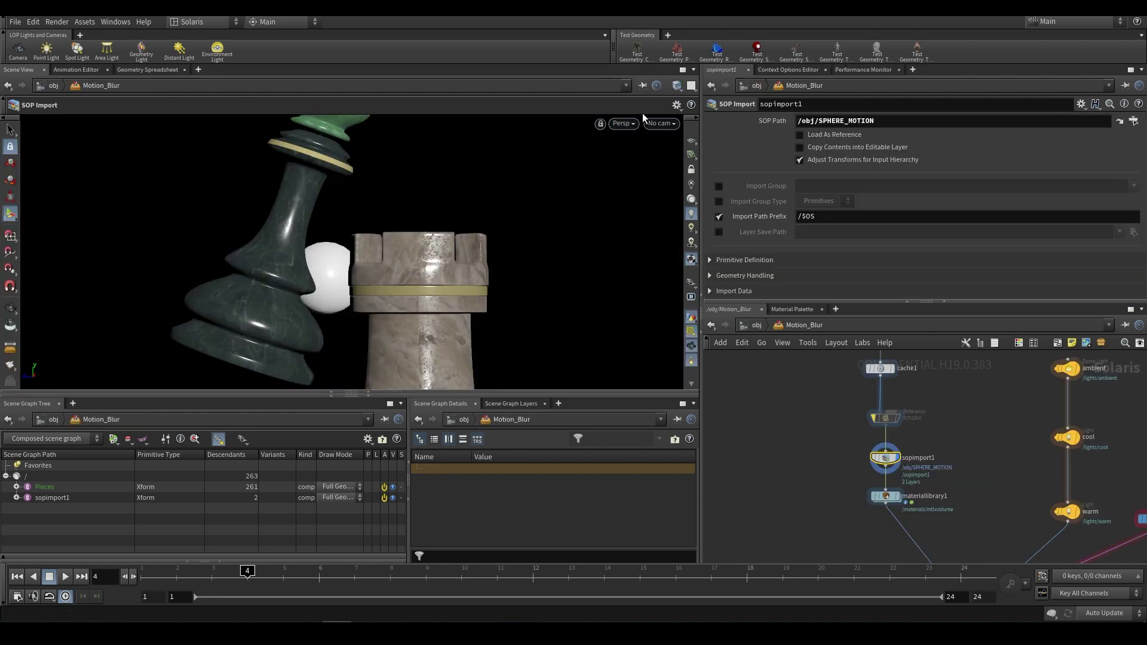
left_click(660, 123)
middle_click_drag(971, 493, 885, 352)
scroll(906, 457, "down", 1)
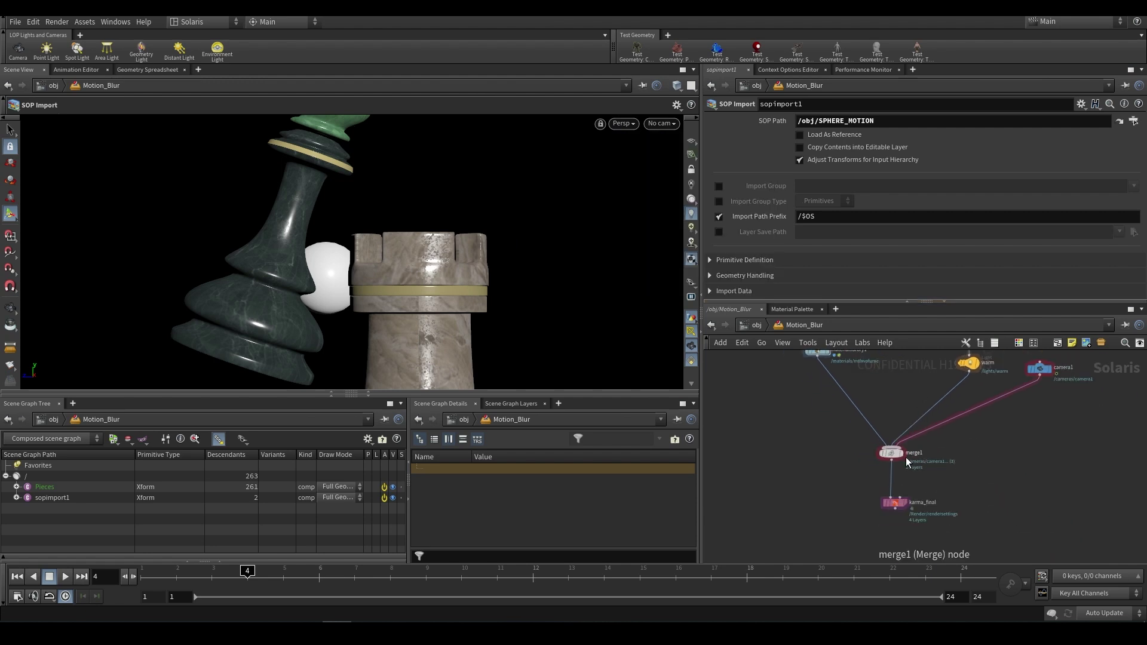
left_click(902, 454)
left_click(894, 454)
left_click(657, 125)
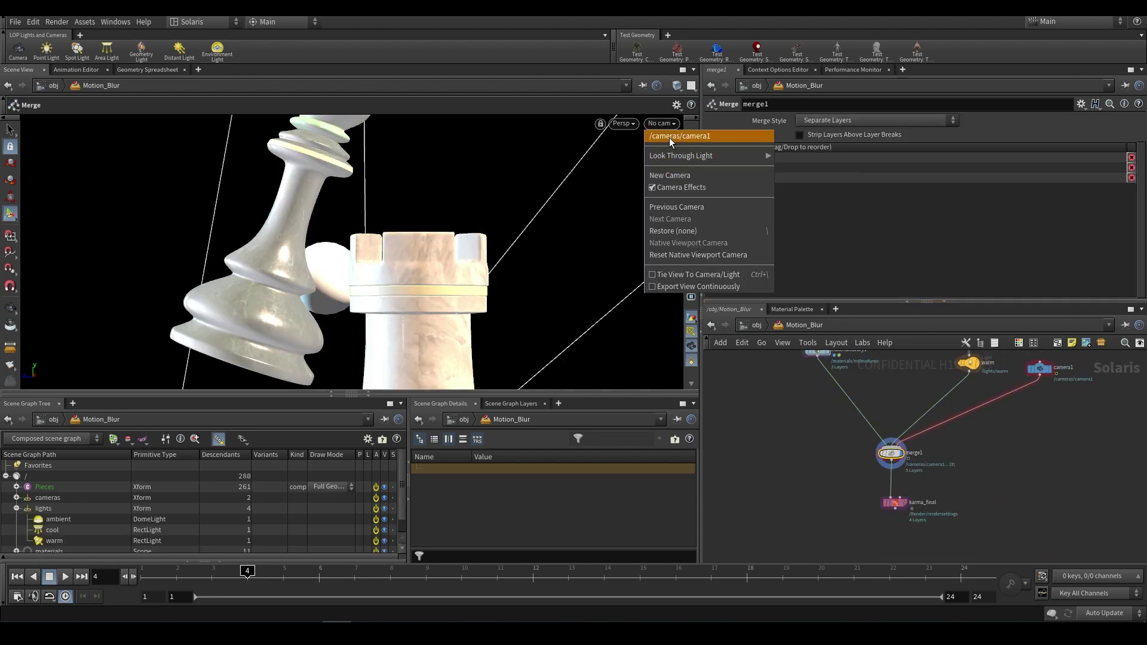
left_click(670, 137)
Display the karma_final node and set its Velocity Blur option to Velocity blur.
middle_click_drag(908, 502, 898, 527)
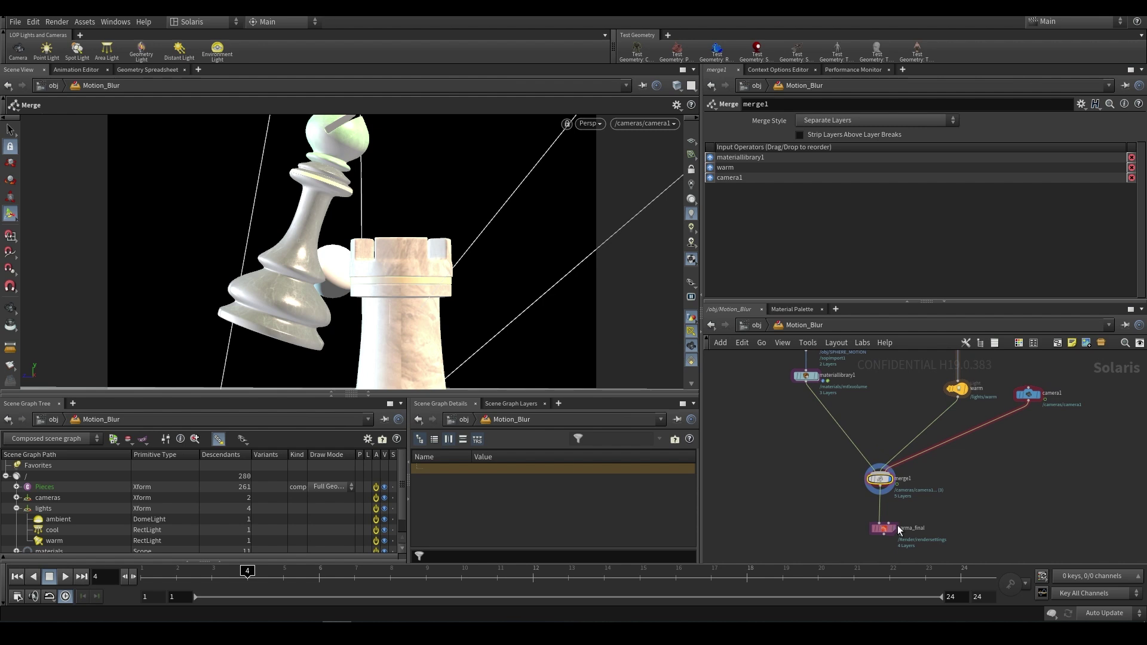
scroll(892, 528, "up", 2)
left_click(893, 527)
left_click(886, 526)
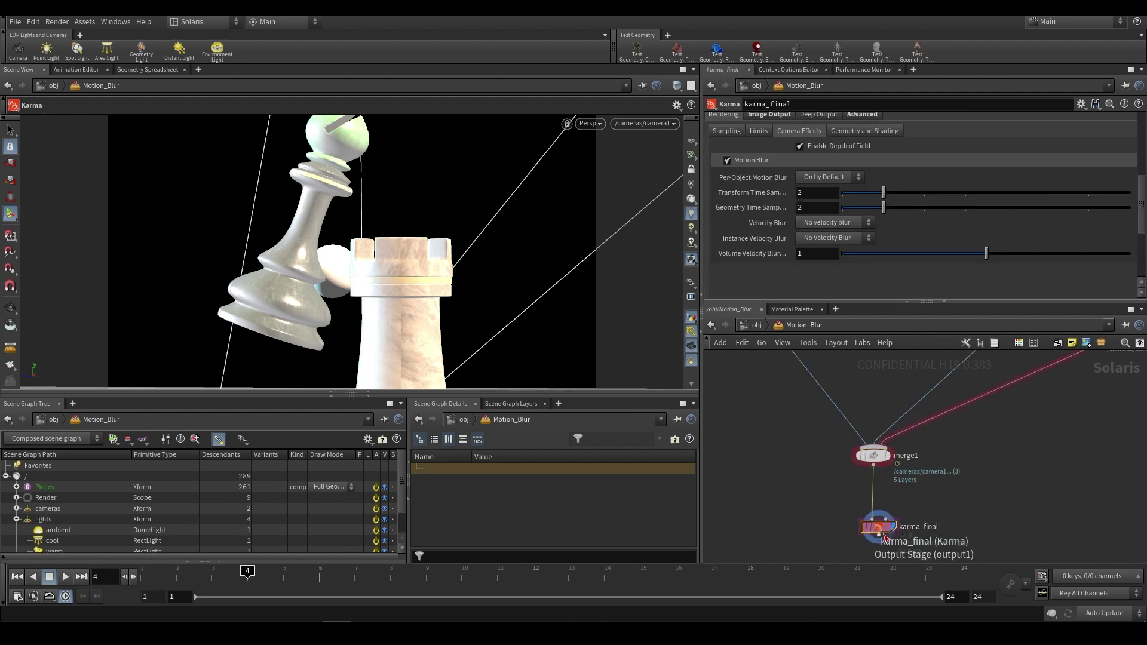
left_click(830, 223)
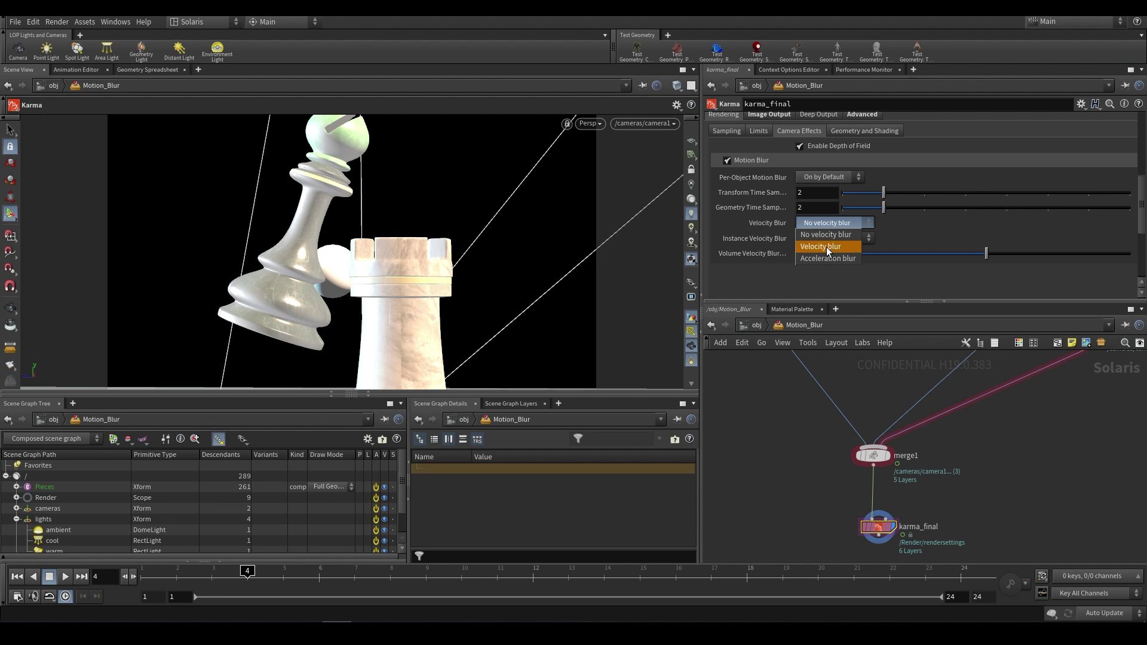
left_click(826, 246)
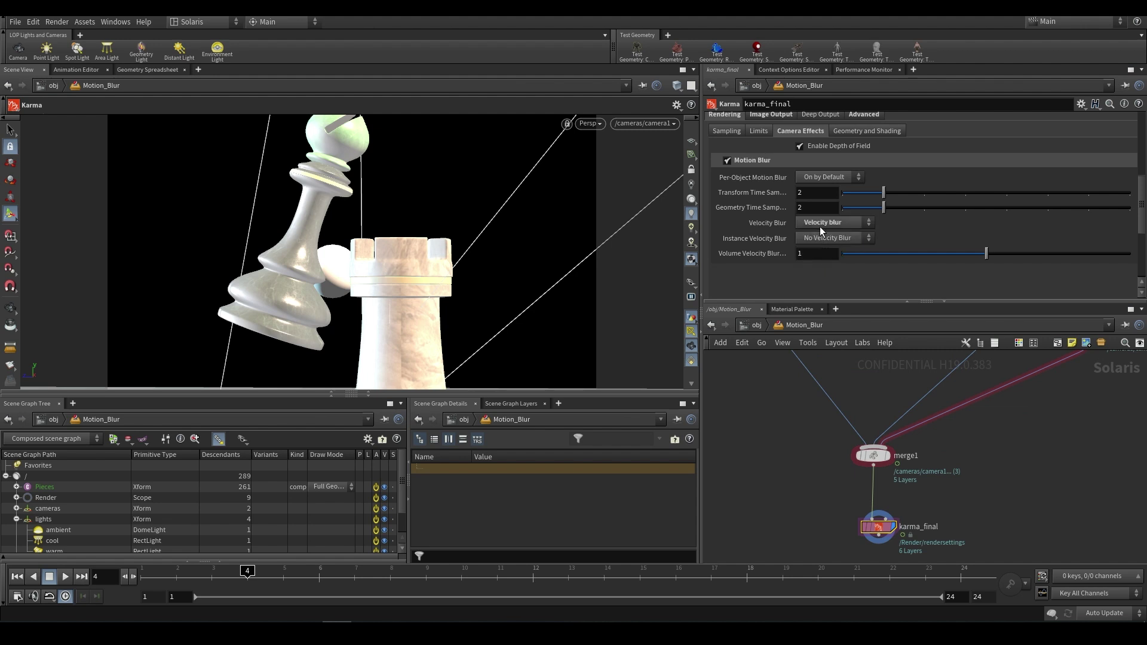
Save the scene file and switch the viewport renderer to Karma.
key("ctrl+s")
left_click(588, 123)
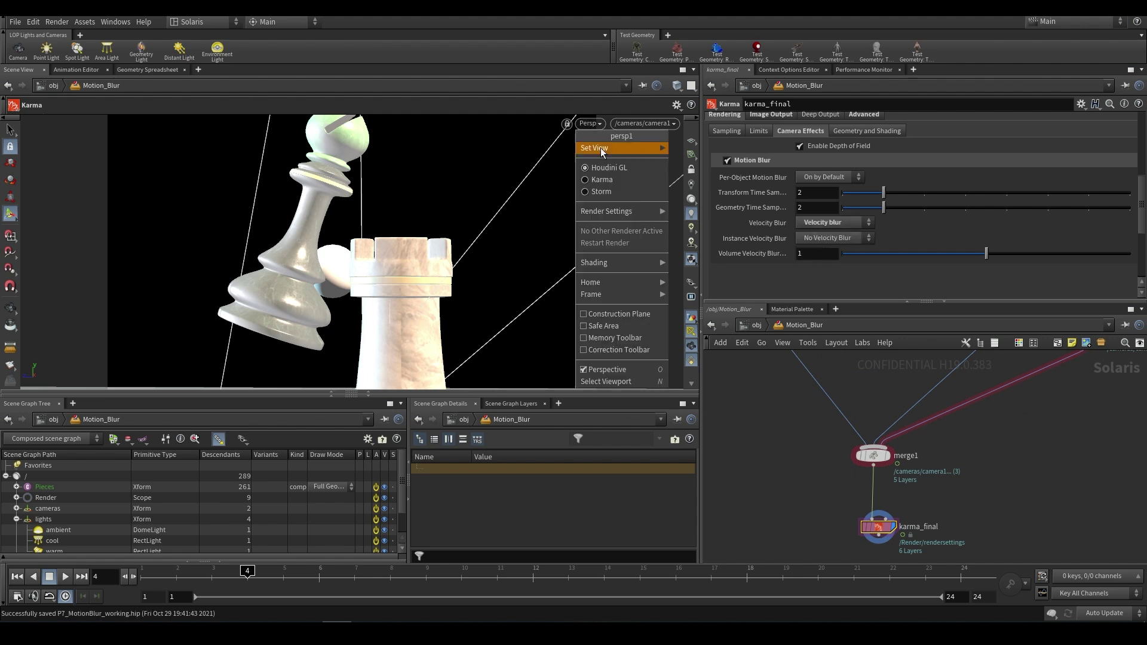
left_click(612, 178)
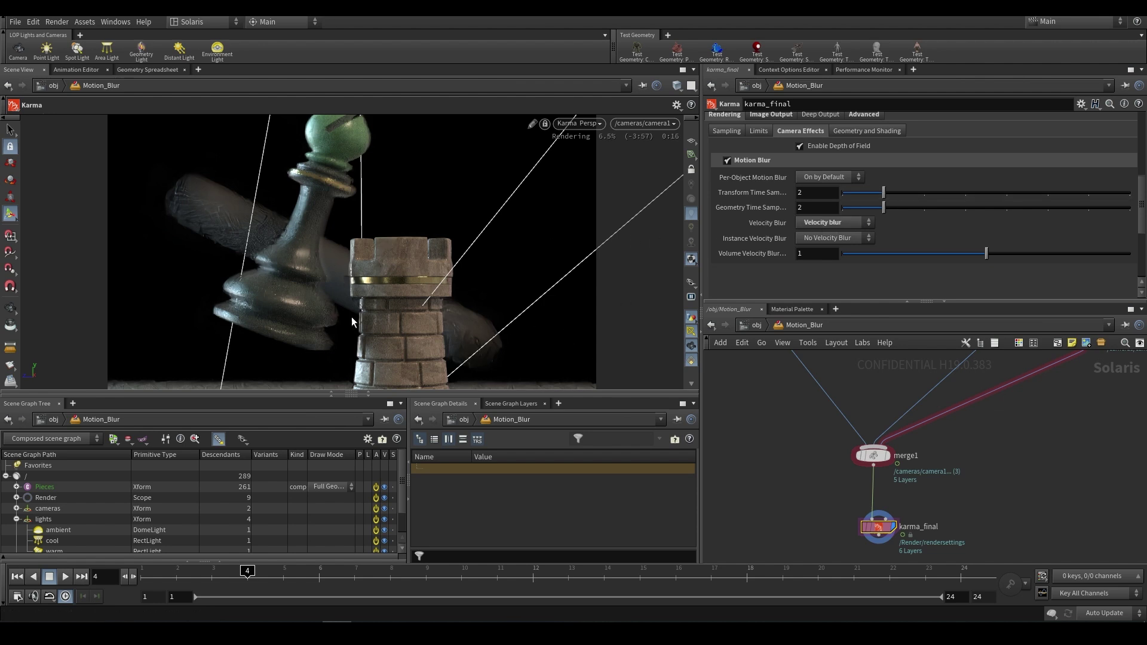
Set karma_final's Velocity Blur option back to No velocity blur.
left_click(843, 223)
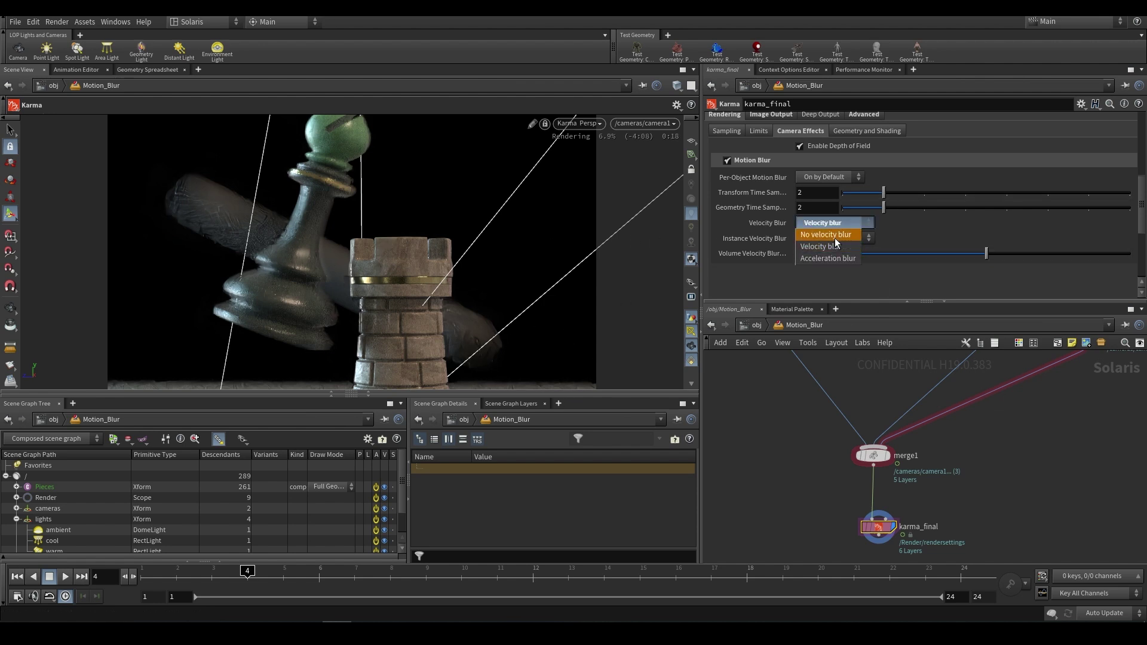
left_click(835, 236)
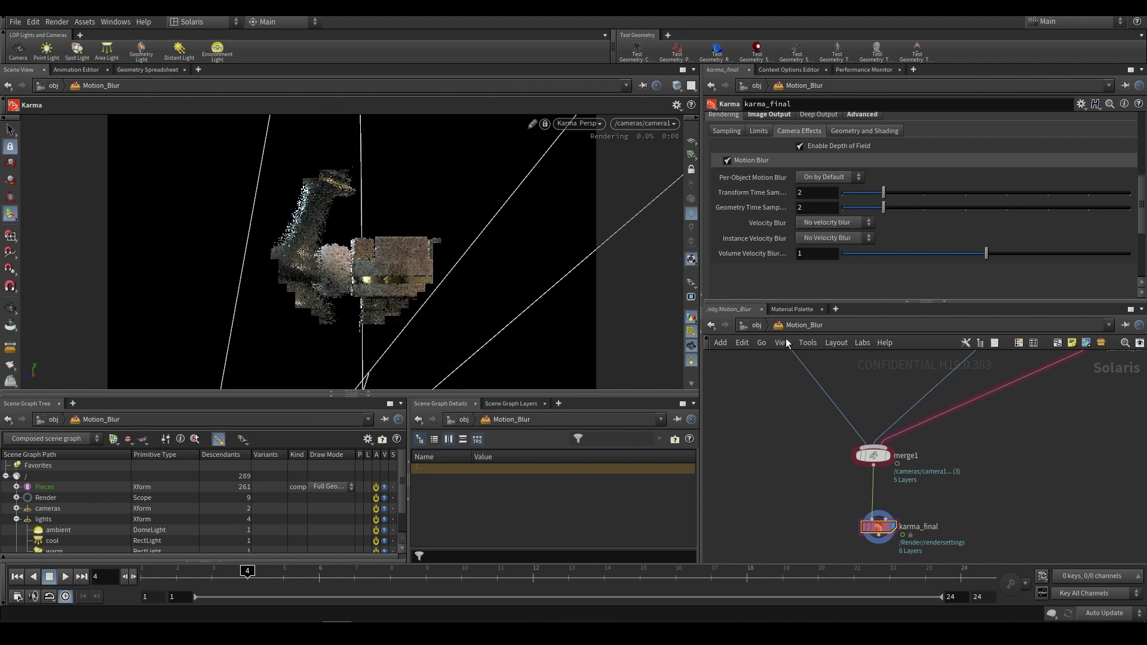
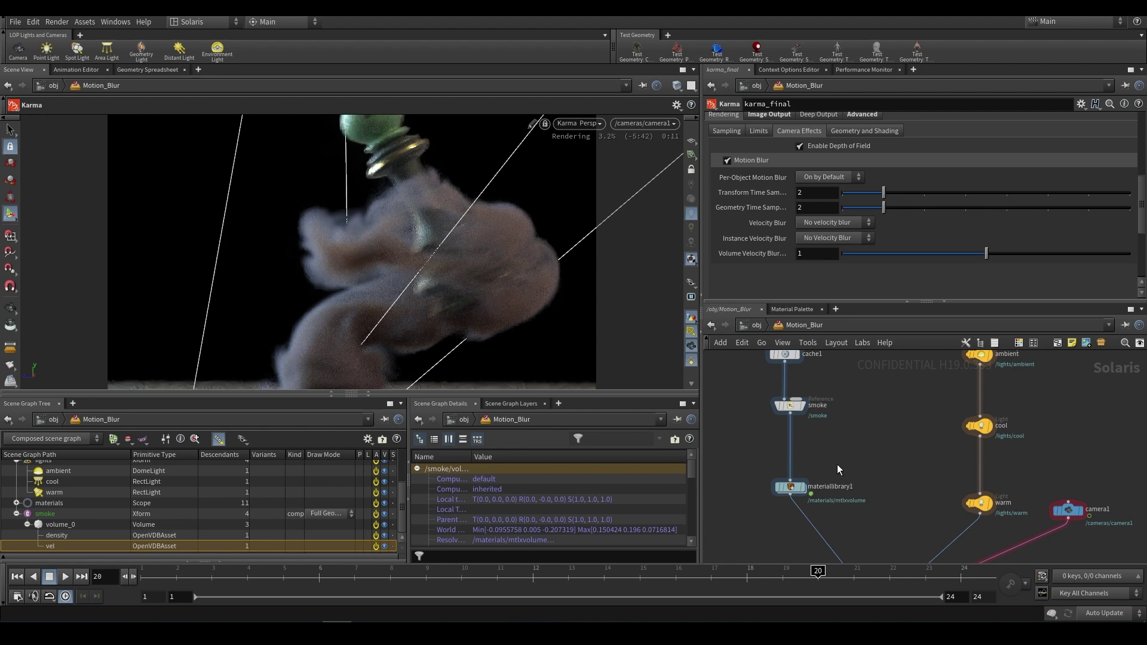
Turn on Velocity blur in karma_final's motion blur settings for the smoke volume at frame 20.
mouse_move(843, 452)
middle_mouse_down()
mouse_move(835, 460)
mouse_move(876, 489)
mouse_move(857, 447)
middle_mouse_up()
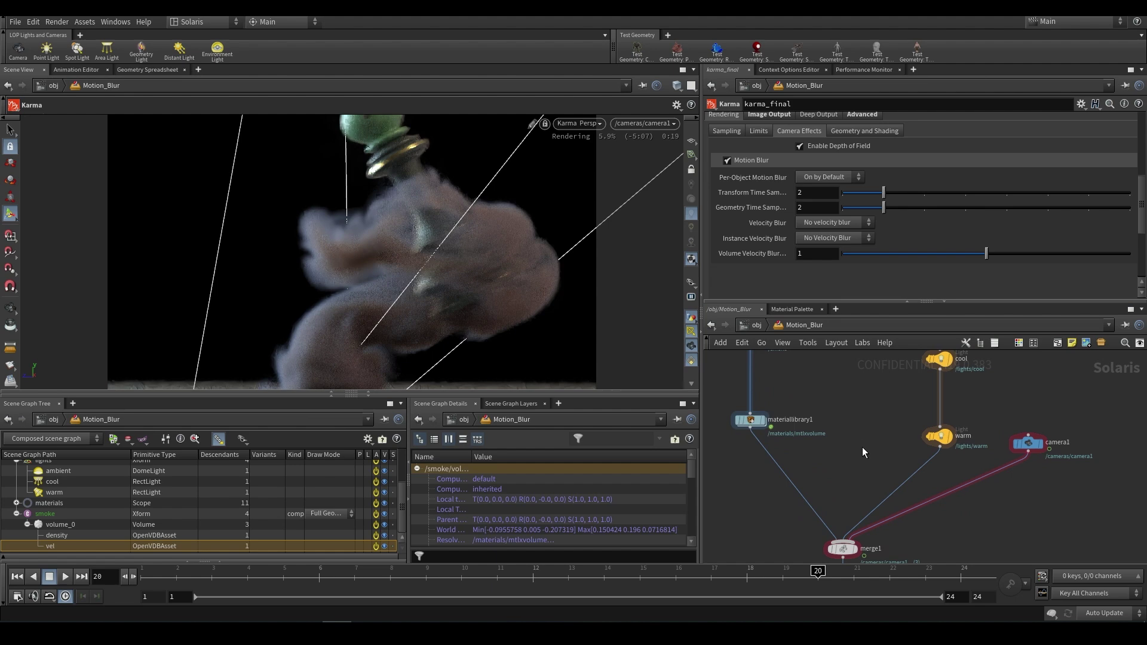
scroll(900, 494, "down", 2)
middle_click_drag(913, 509, 897, 443)
scroll(863, 491, "up", 1)
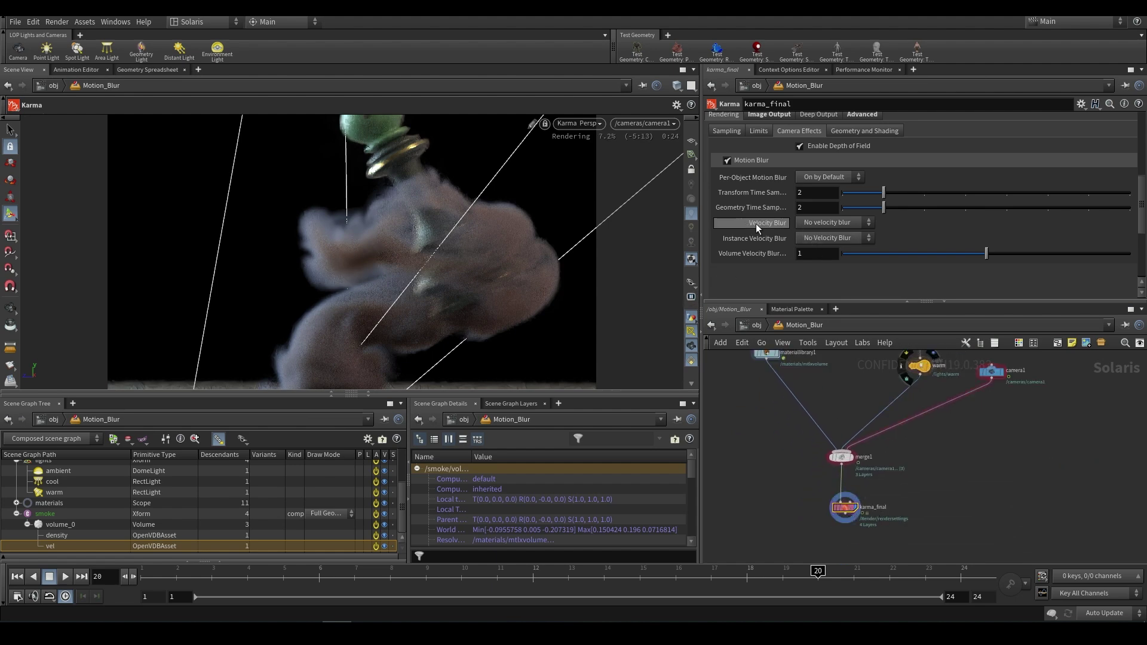
left_click(799, 225)
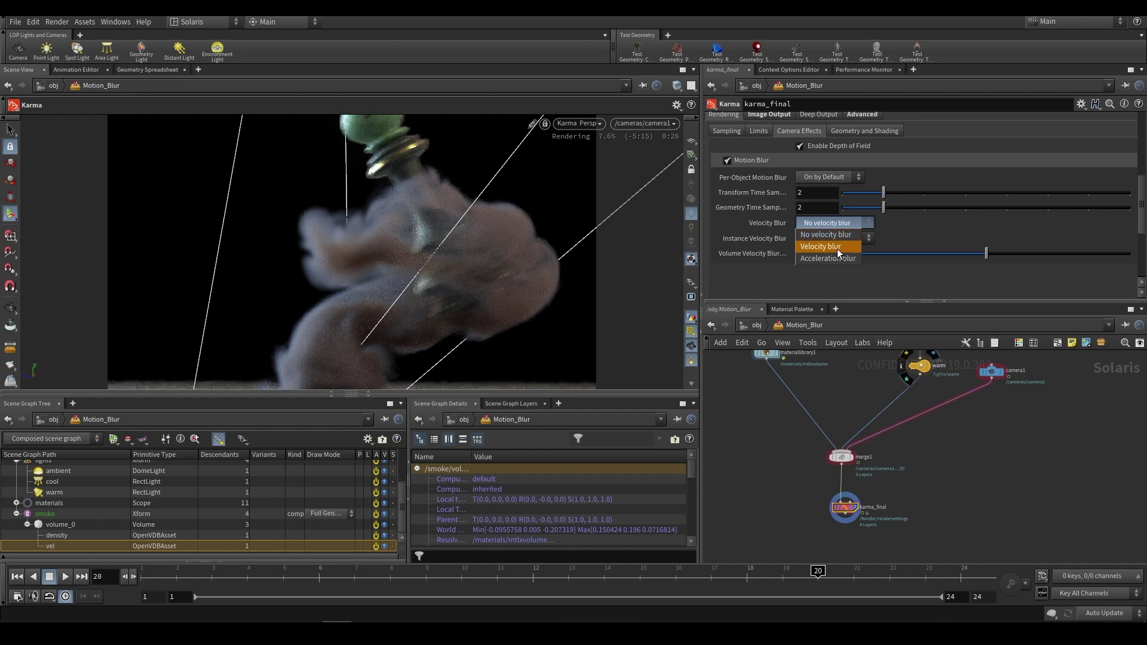
left_click(837, 248)
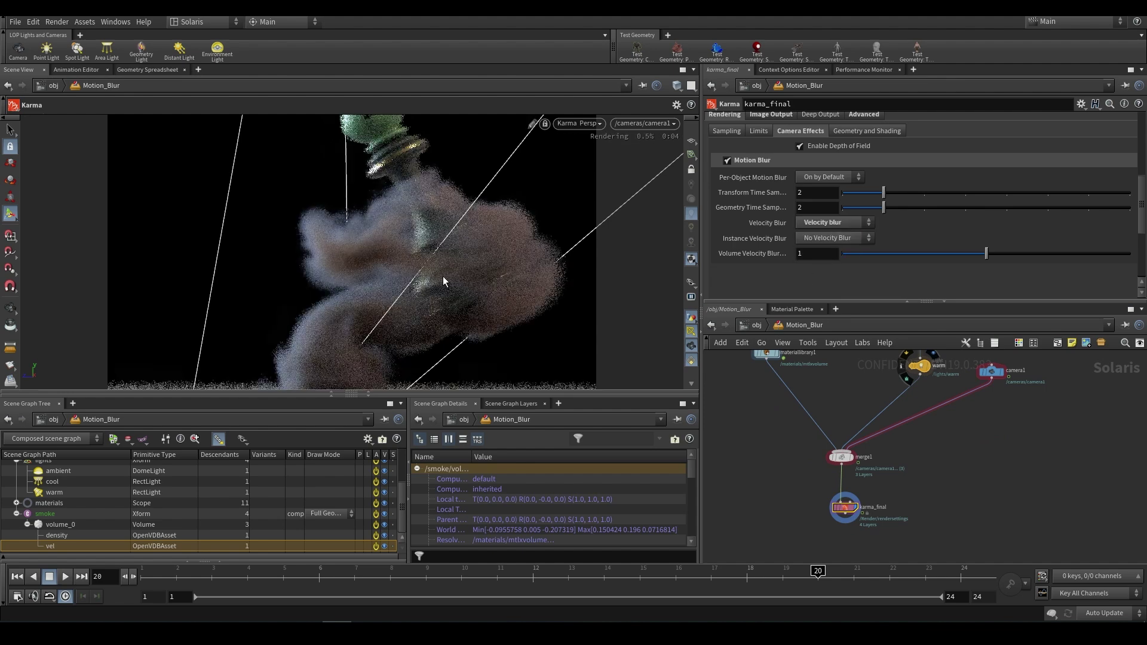
Set camera1's Shutter Open to -10 and Shutter Close to 10.
scroll(1006, 418, "up", 3)
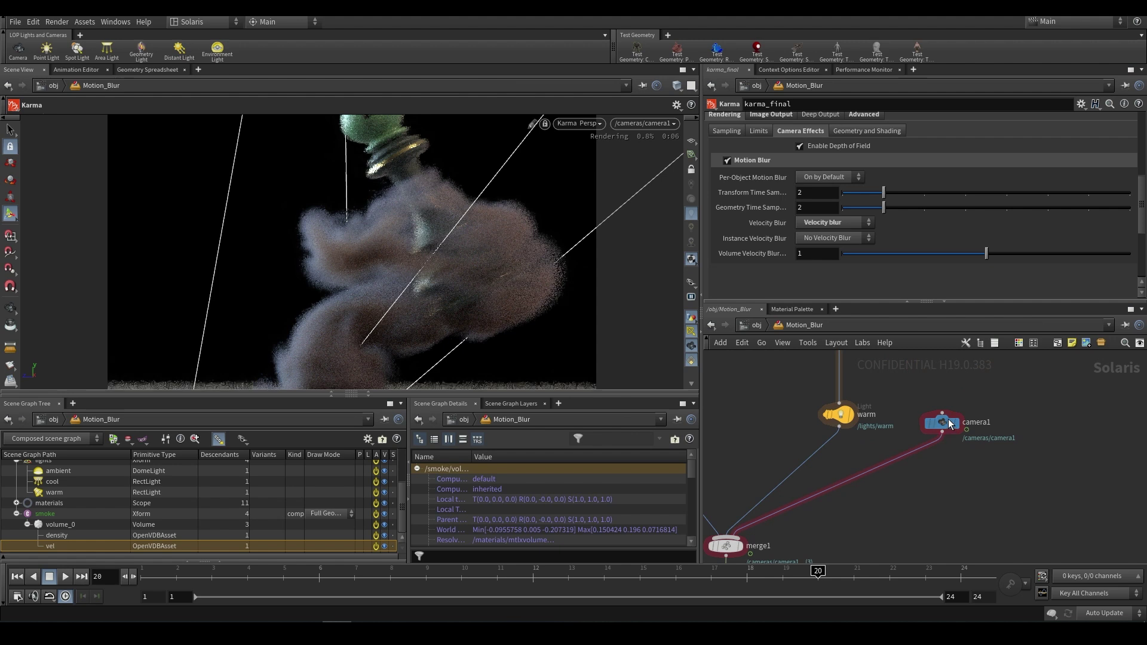
left_click(943, 422)
double_click(804, 184)
type("-10")
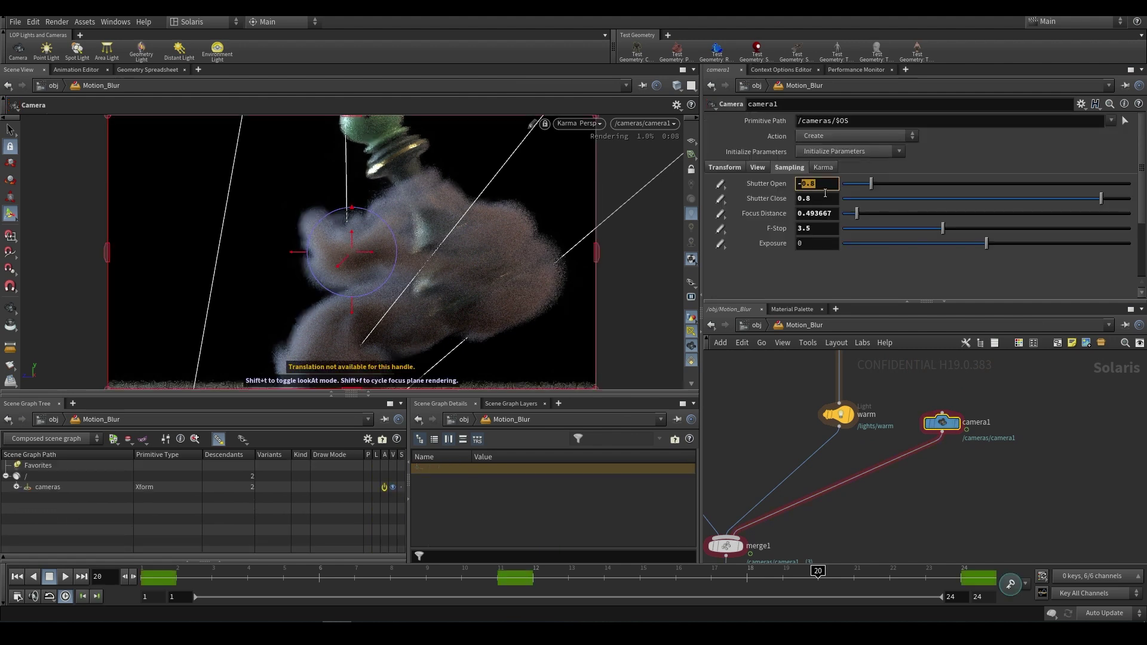
key("Tab")
type("10")
key("Return")
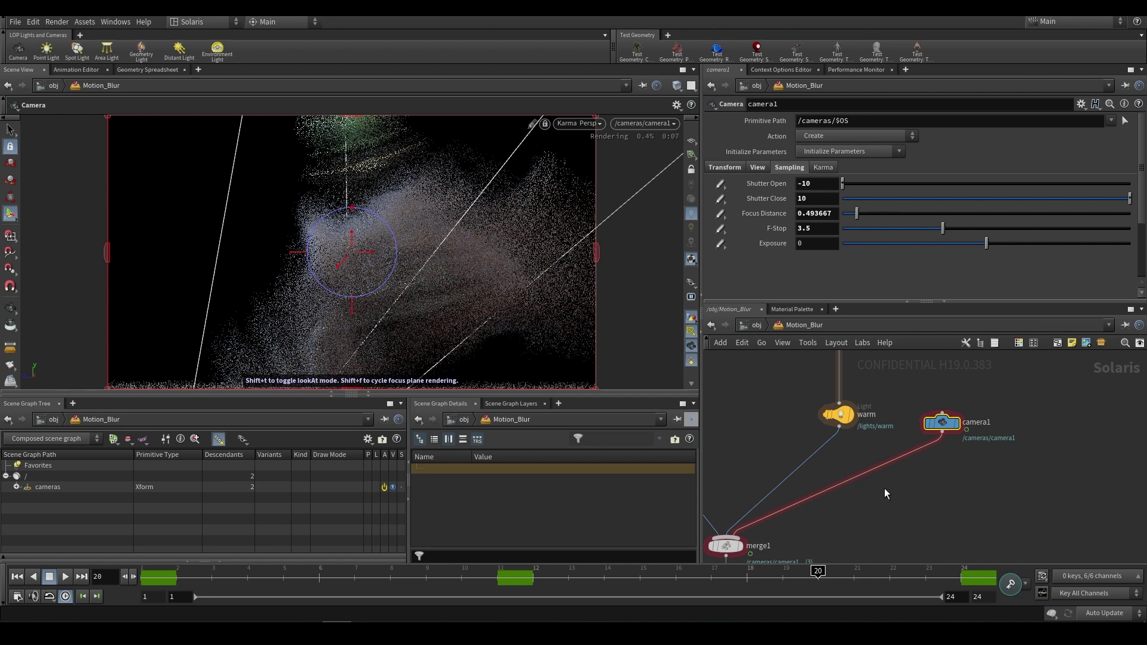
Display materiallibrary1 and examine the smoke volume's density and vel primitives in the scene graph.
scroll(884, 488, "down", 3)
middle_click_drag(785, 456, 812, 468)
scroll(739, 441, "up", 3)
left_click(732, 443)
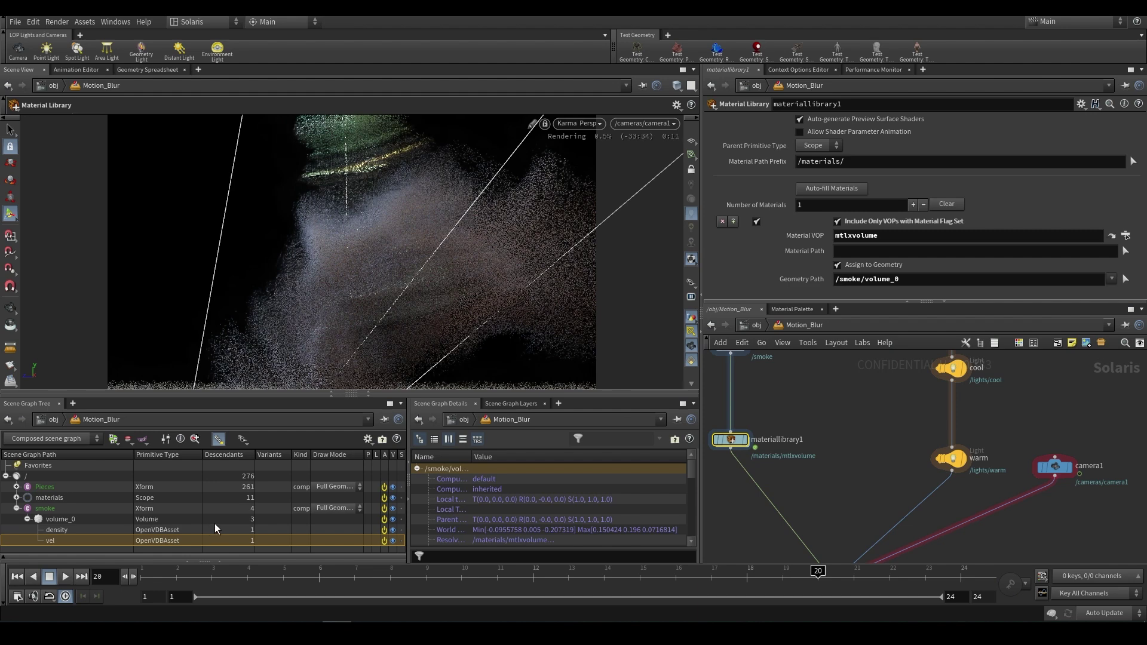
left_click(43, 508)
left_click(58, 520)
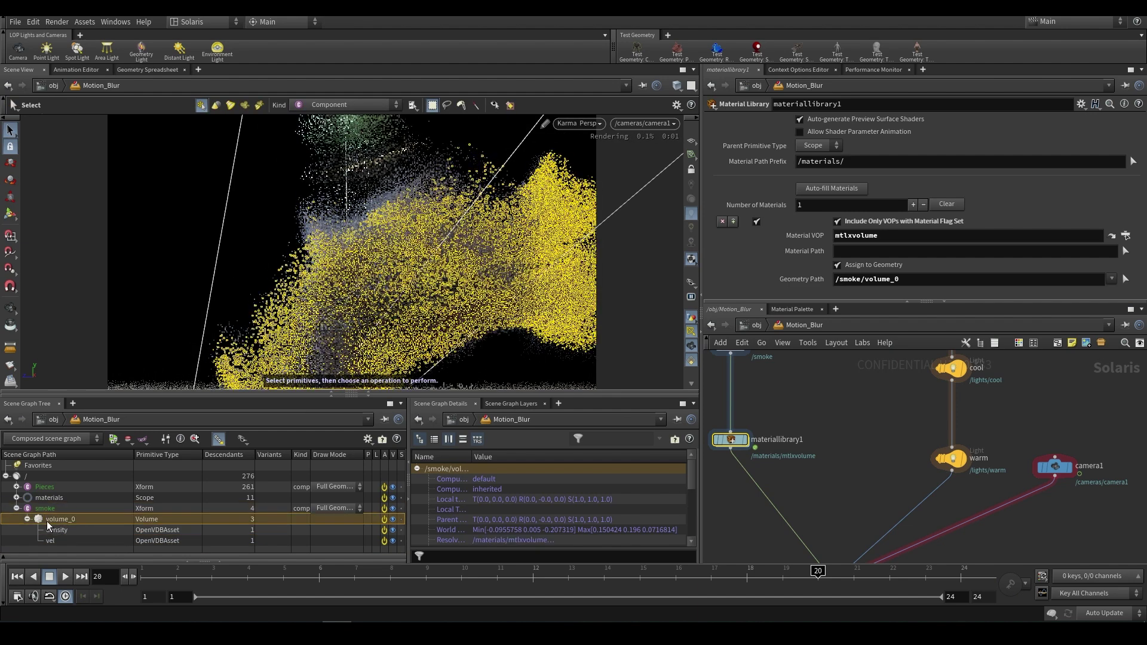
left_click(60, 530)
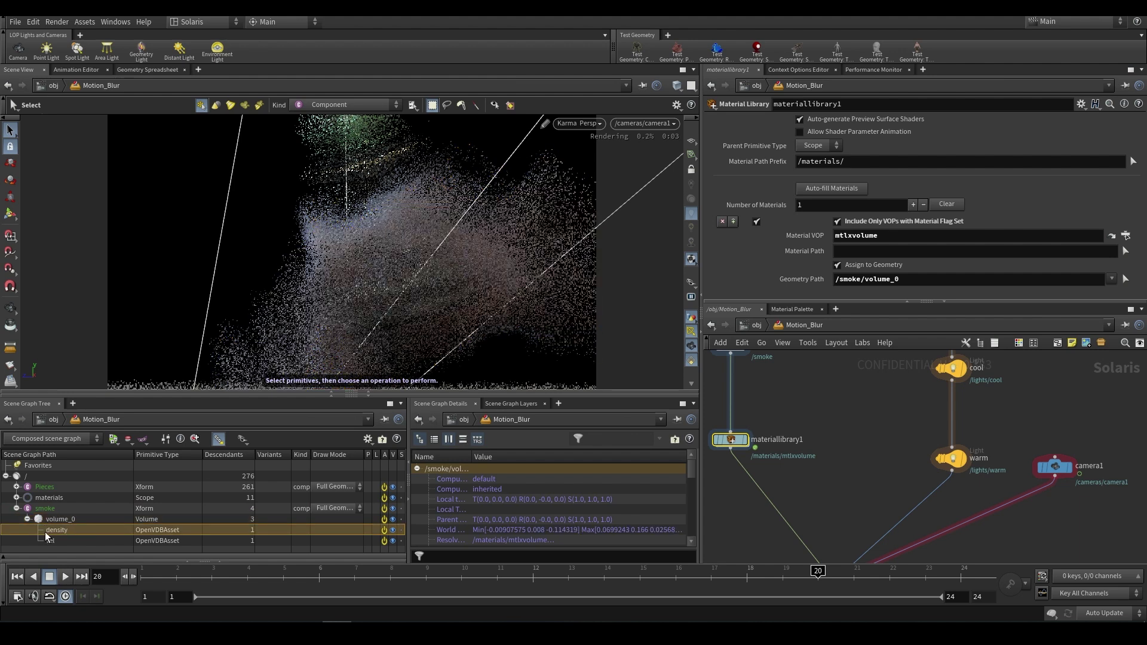
left_click(51, 541)
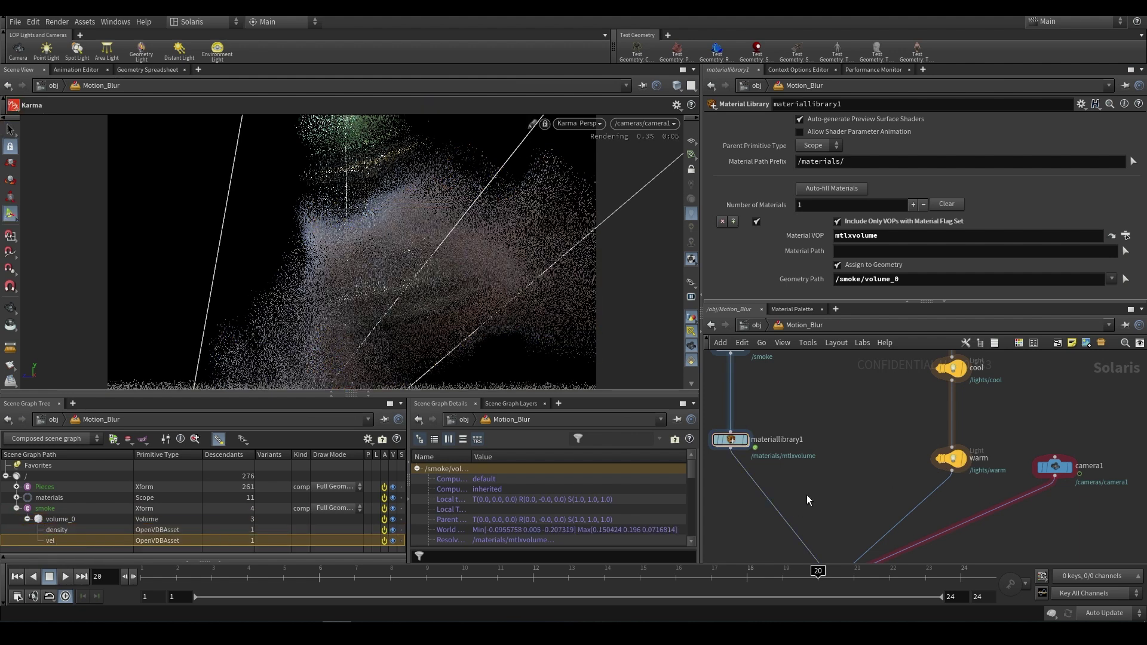
Insert a Prune node on the connection between materiallibrary1 and merge1.
key("Tab")
type("pru")
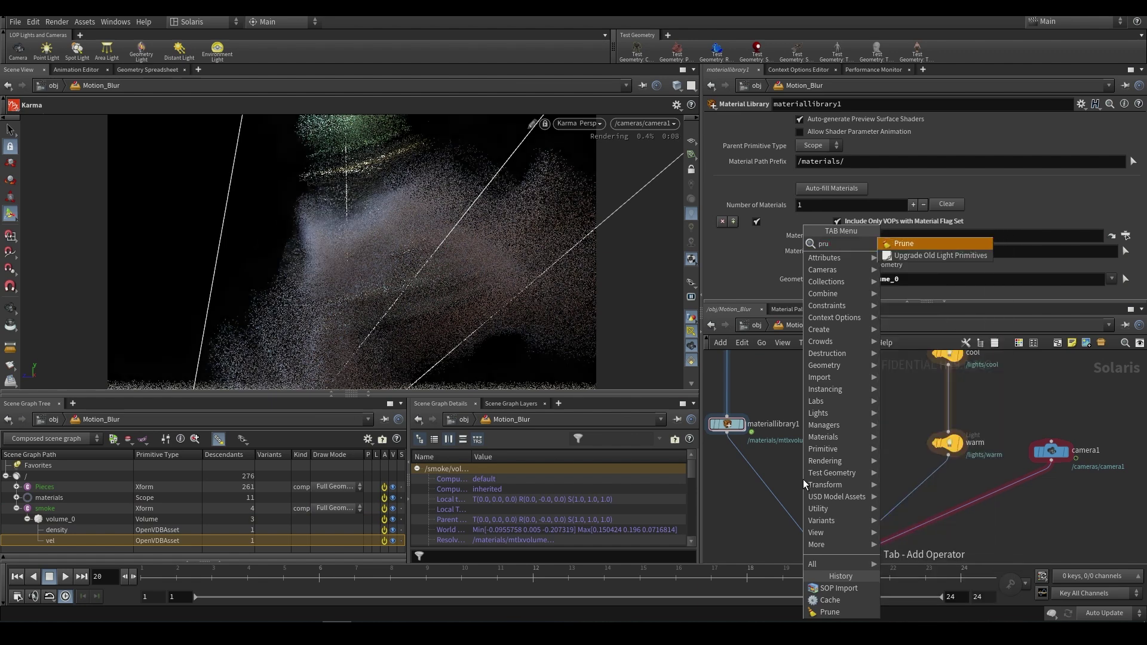
key("Return")
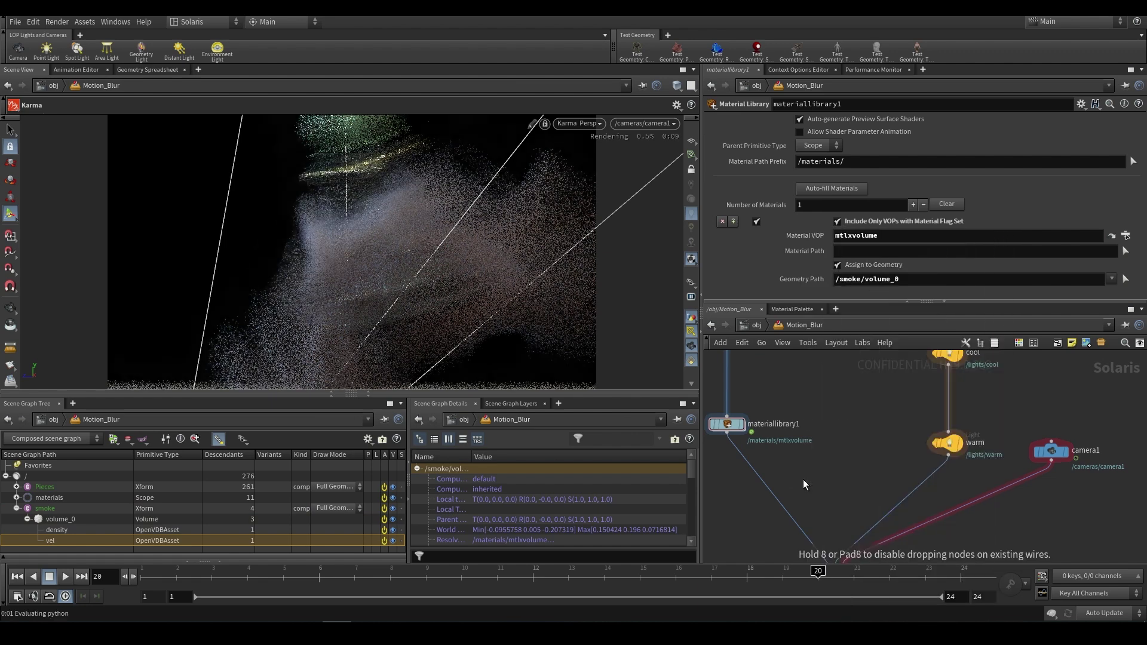
left_click(804, 479)
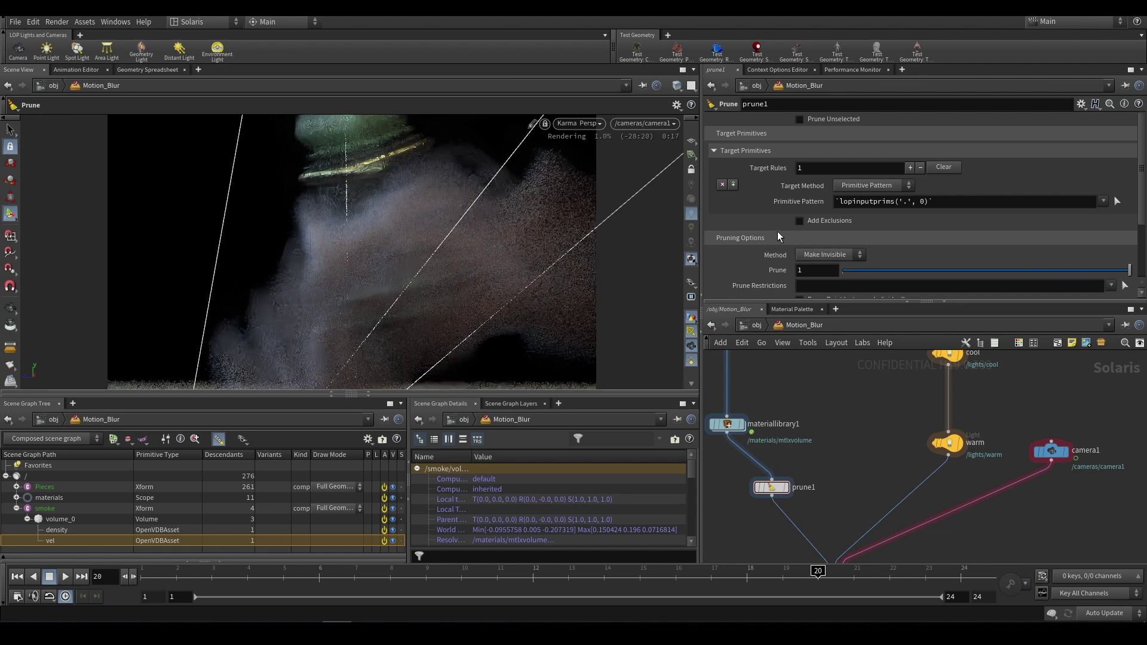
Set prune1's method to Deactivate and its primitive pattern to the velocity field /smoke/volume_0/vel.
left_click(851, 252)
left_click(822, 266)
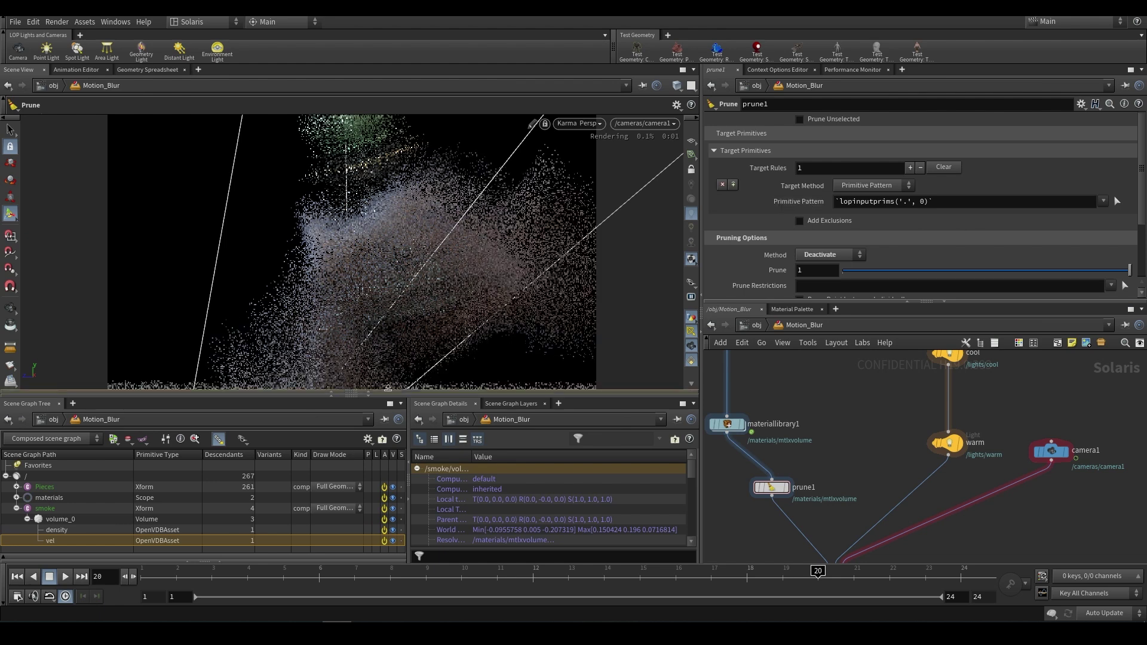
left_click_drag(959, 233, 944, 202)
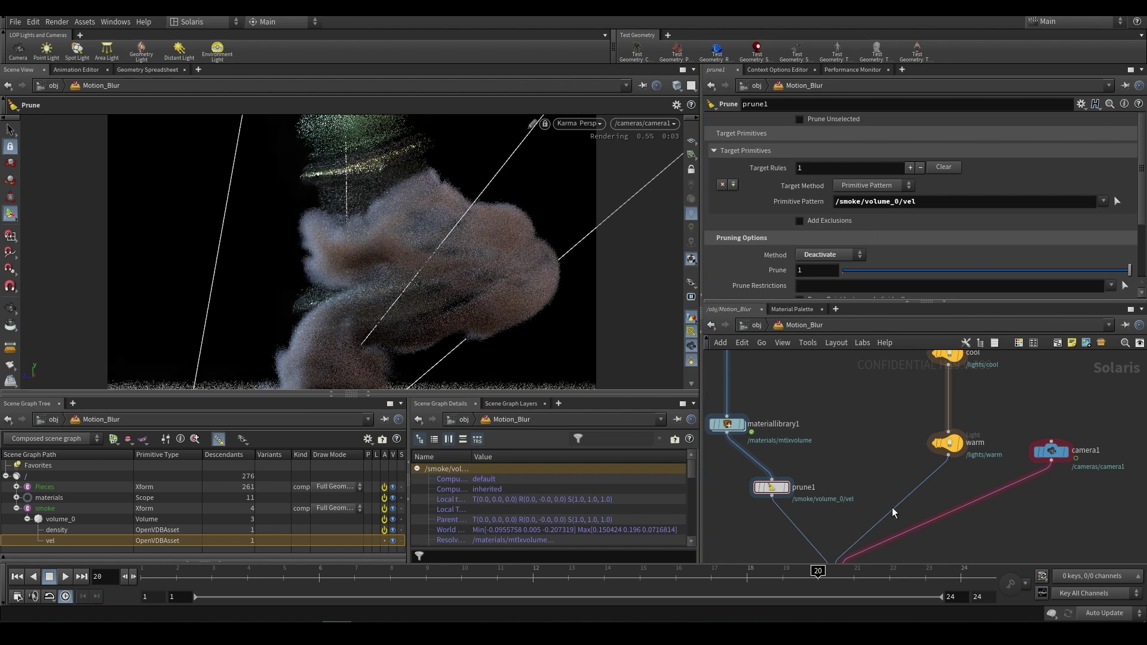
Show karma_final's motion blur settings and bypass the prune1 node so the smoke's velocity field is used again.
middle_click_drag(873, 477, 847, 387)
middle_click_drag(831, 529, 841, 492)
left_click(835, 525)
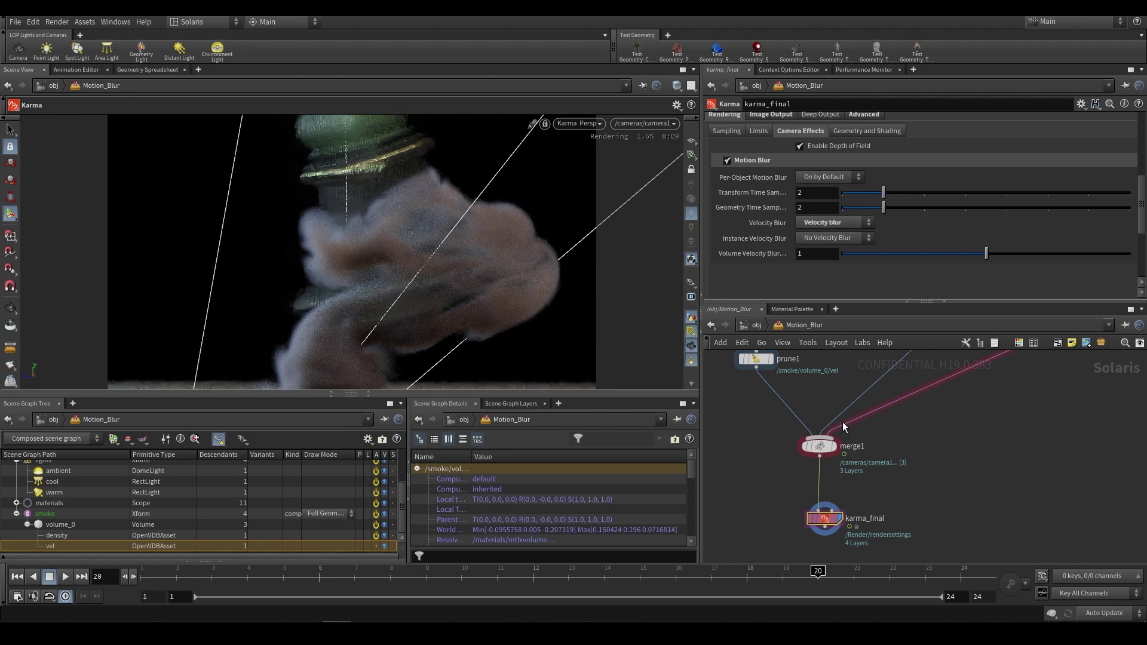
middle_click_drag(843, 422, 868, 495)
left_click(768, 433)
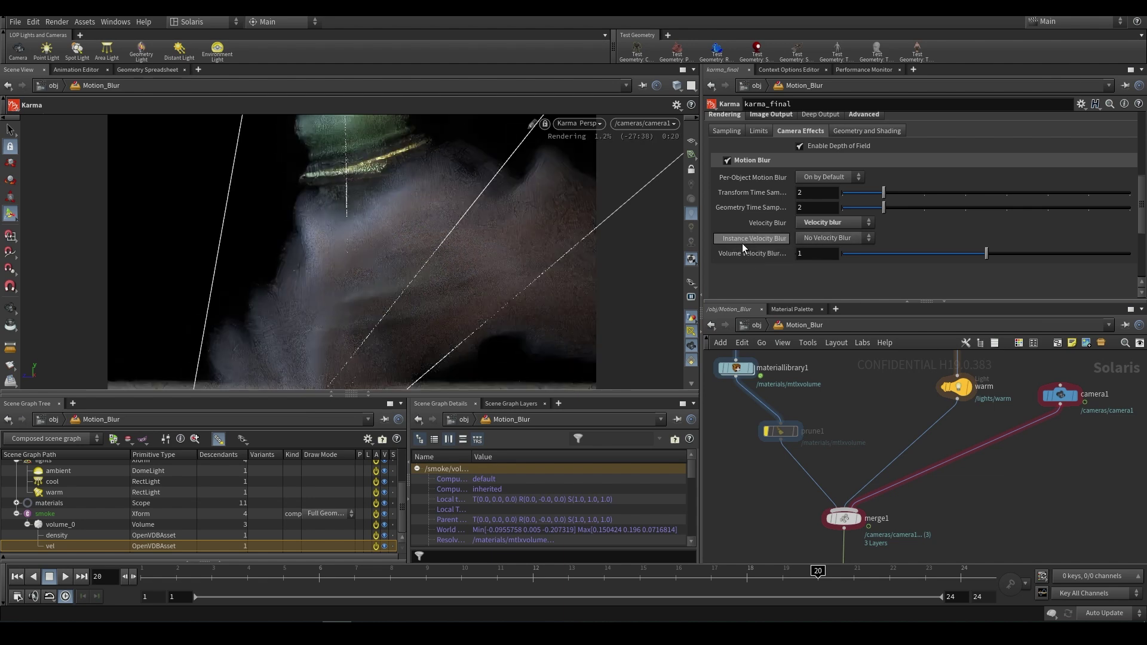
Check the available Instance Velocity Blur options in karma_final's motion blur settings.
left_click(830, 239)
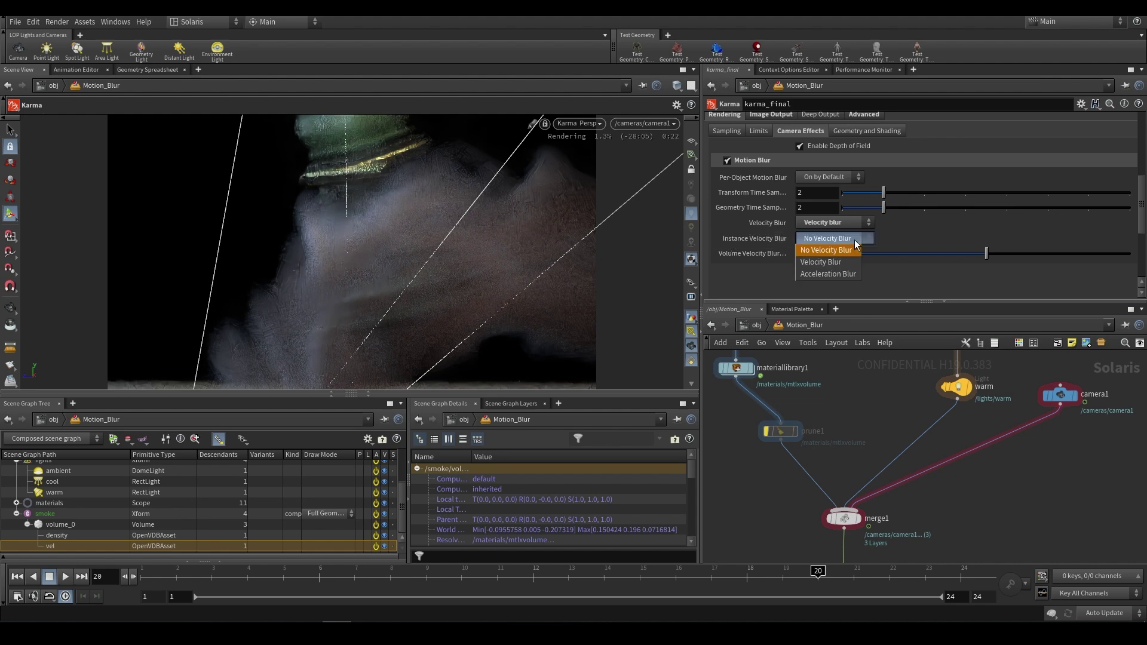
left_click(829, 240)
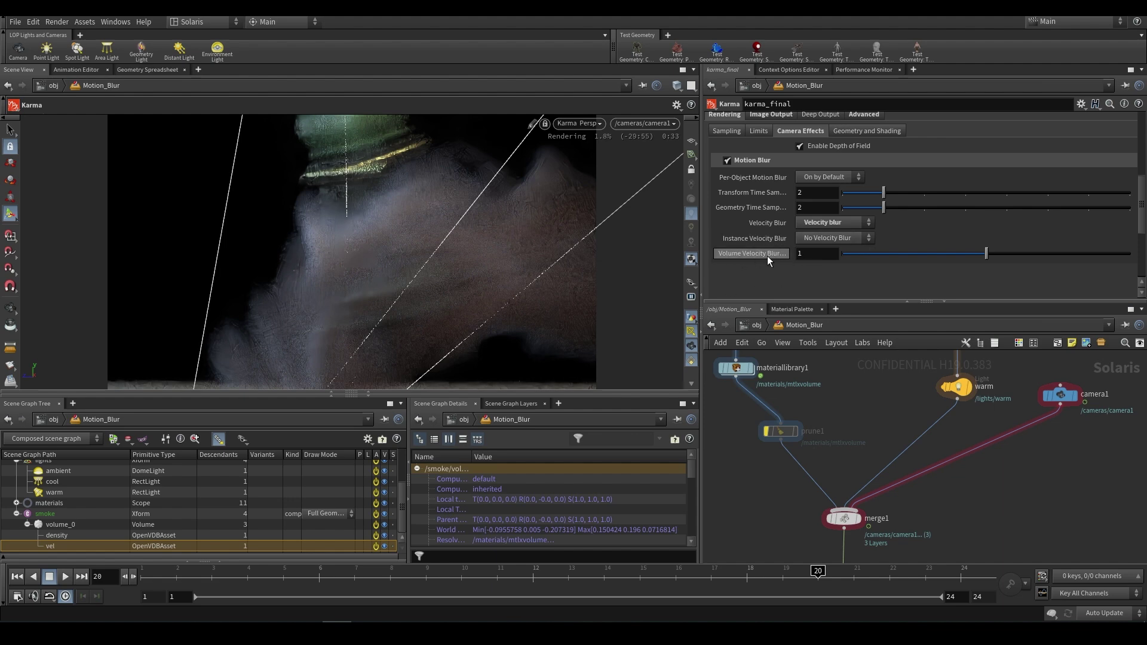
Set camera1's Shutter Open to -0.25 and Shutter Close to 0.25.
left_click(1061, 399)
left_click_drag(814, 184, 802, 185)
type("0.25")
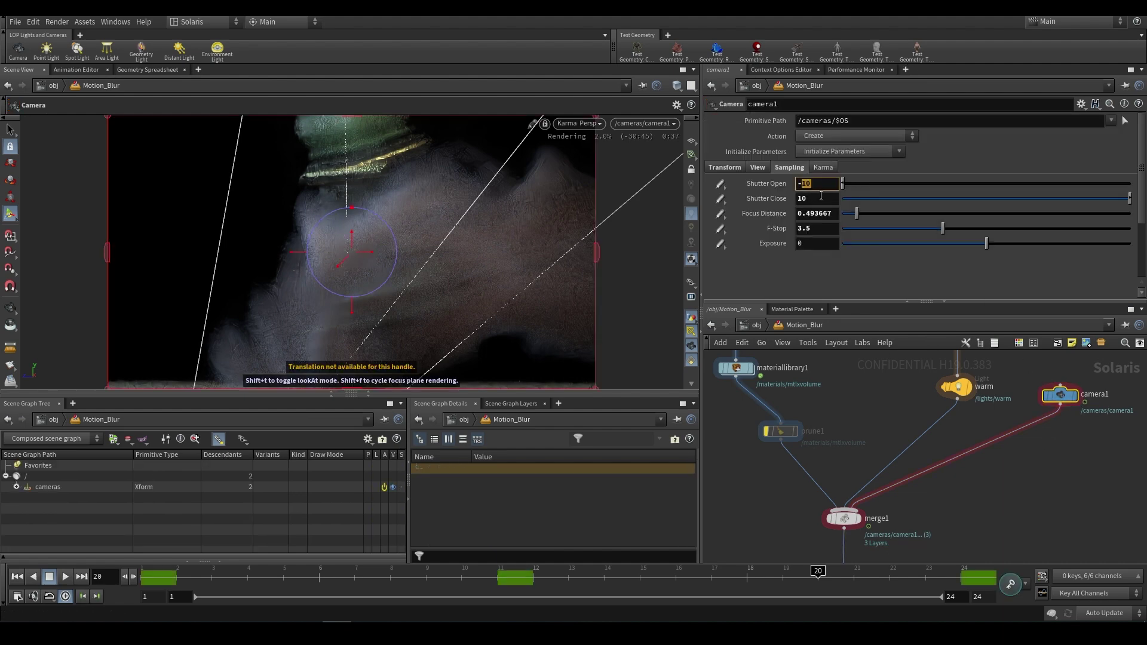
key("Tab")
type("0.25")
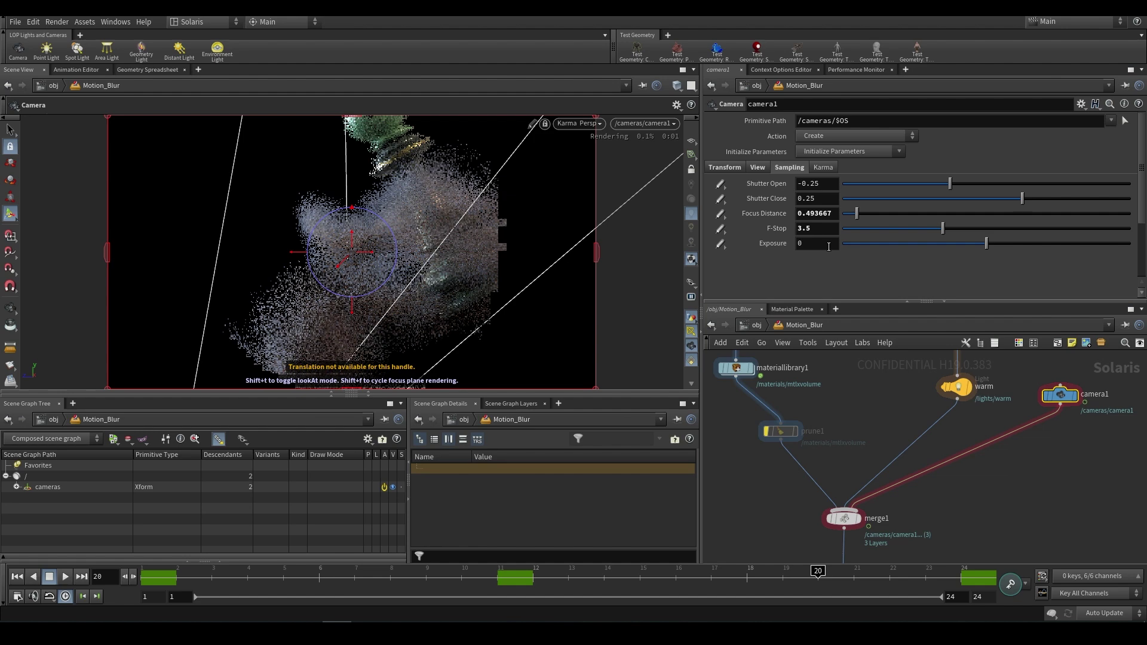
key("Return")
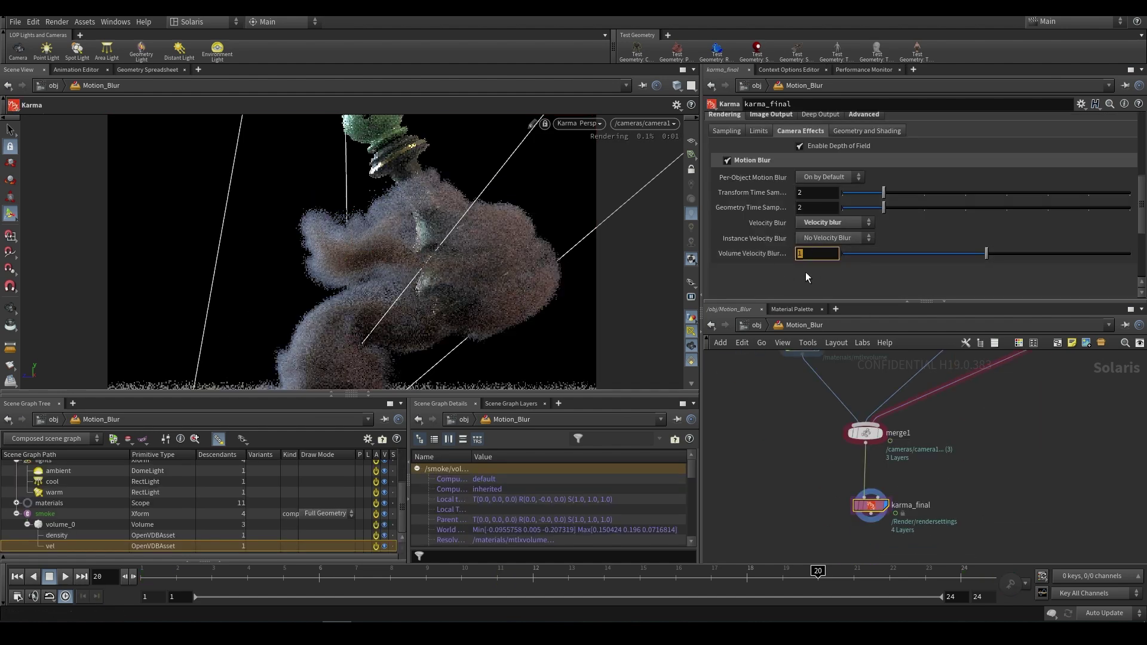
Try a Volume Velocity Blur value of 100 on karma_final and return it to 1.
type("100")
key("Return")
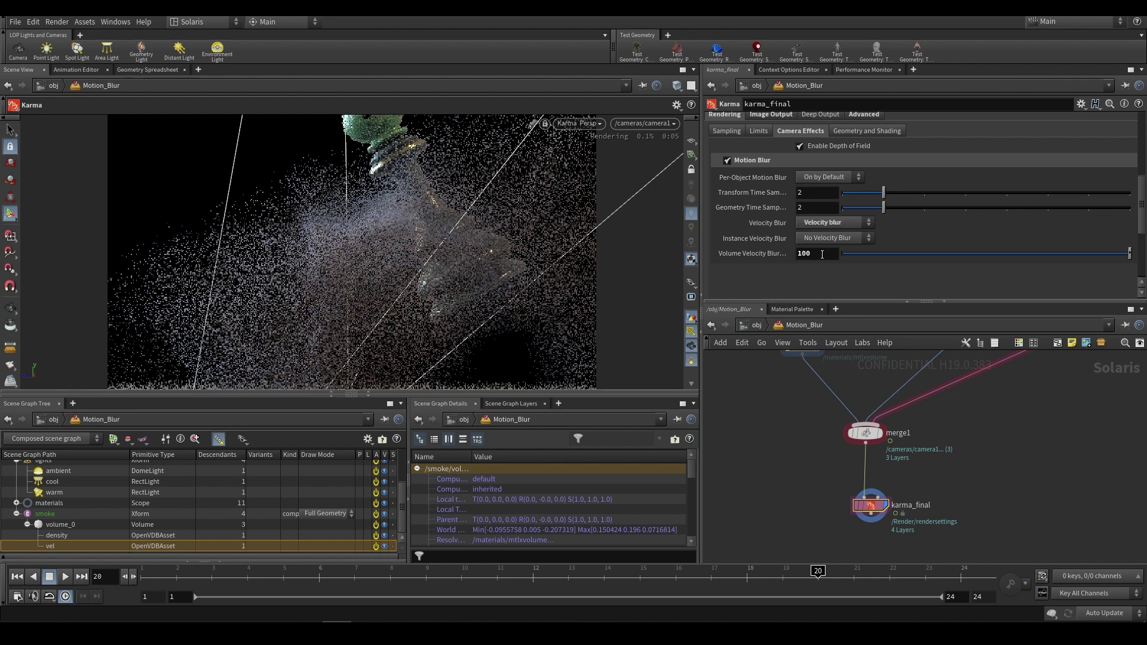
type("1")
key("Return")
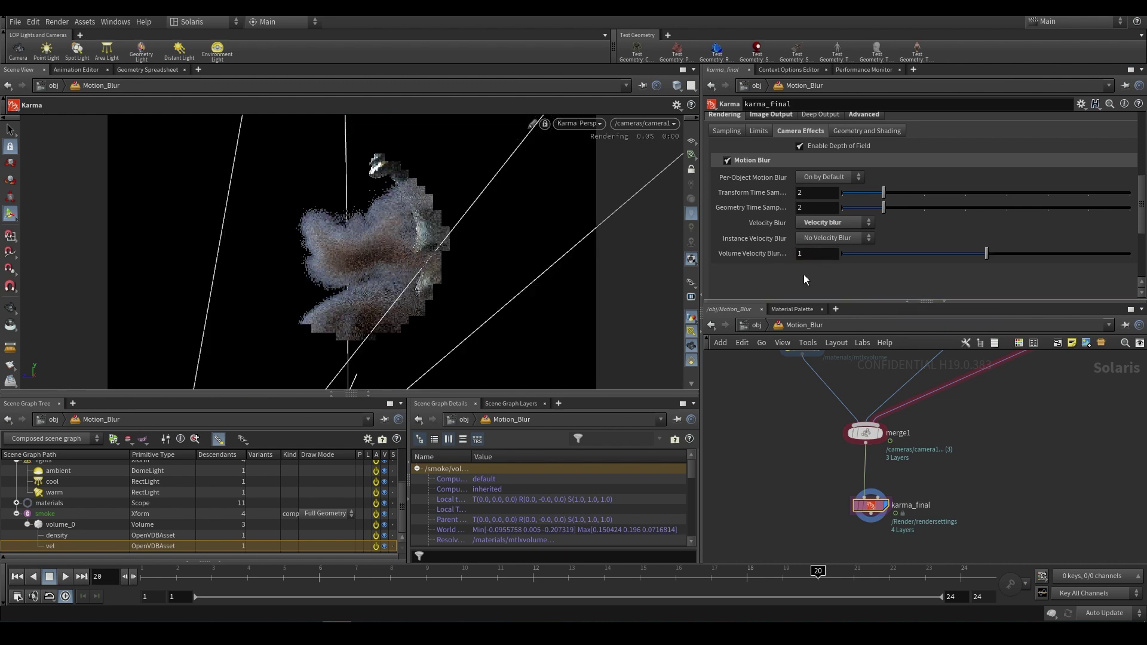
Delete the bypassed prune1 node between materiallibrary1 and merge1.
scroll(848, 426, "down", 2)
middle_click_drag(823, 429, 829, 487)
scroll(829, 438, "up", 3)
scroll(830, 441, "down", 5)
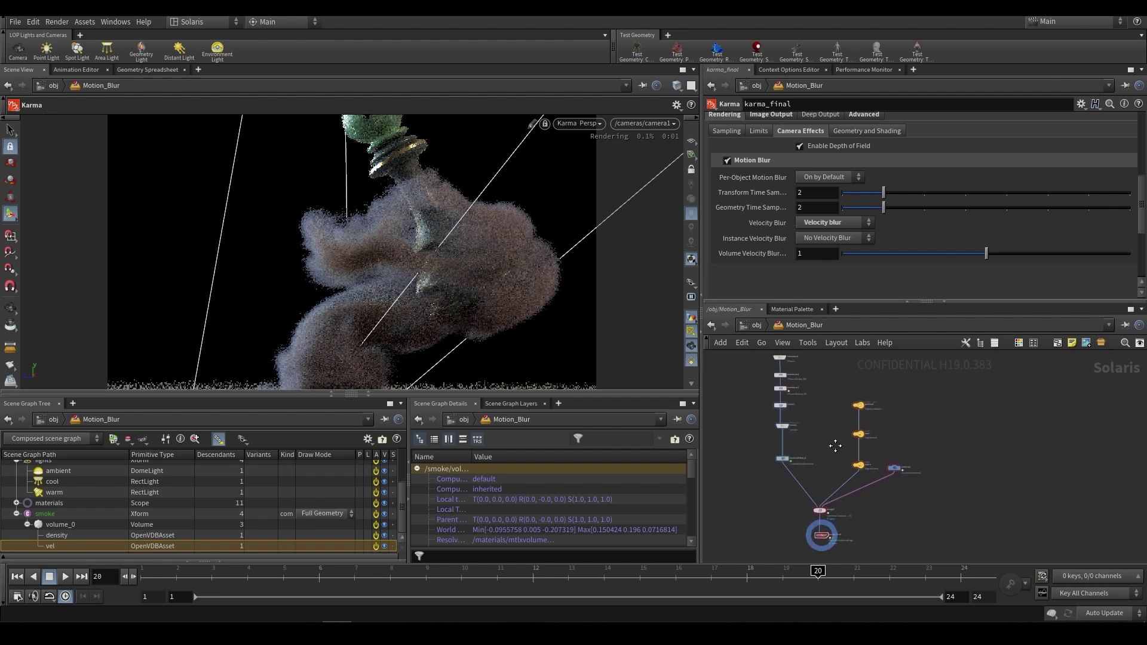
scroll(834, 482, "up", 4)
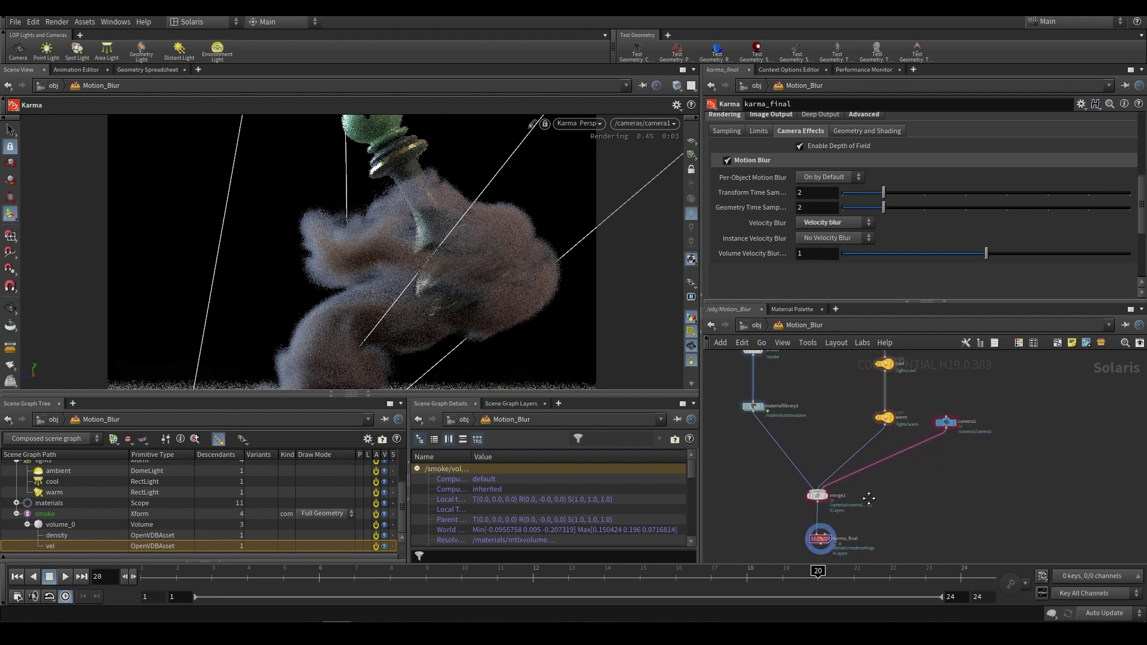
middle_click_drag(873, 498, 878, 489)
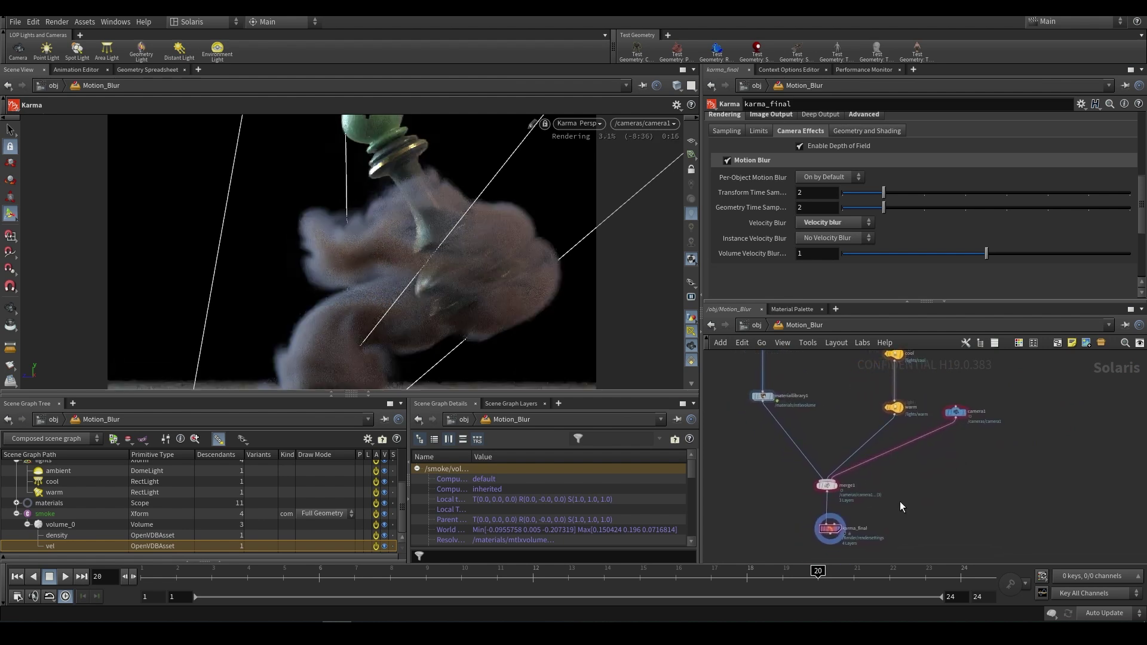